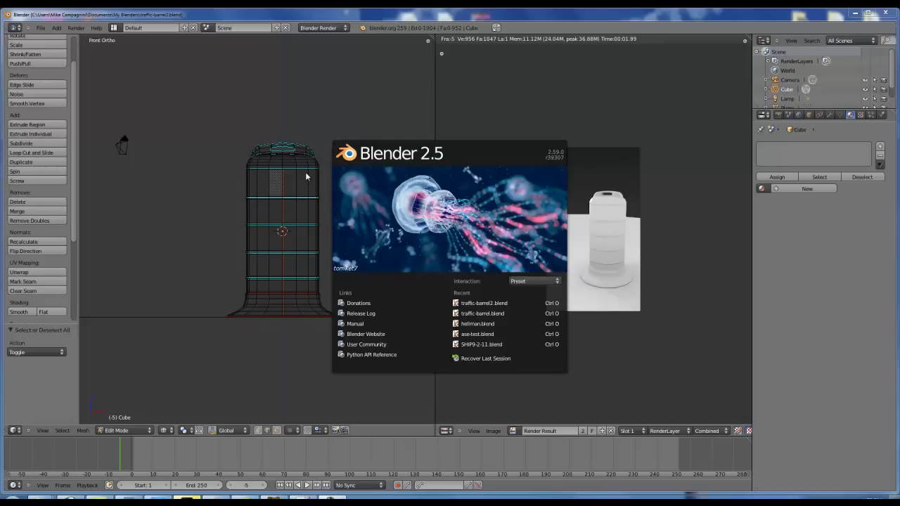
Step: Close the Blender 2.5 splash screen to reveal the traffic-barrel2.blend barrel model and its render
click(369, 108)
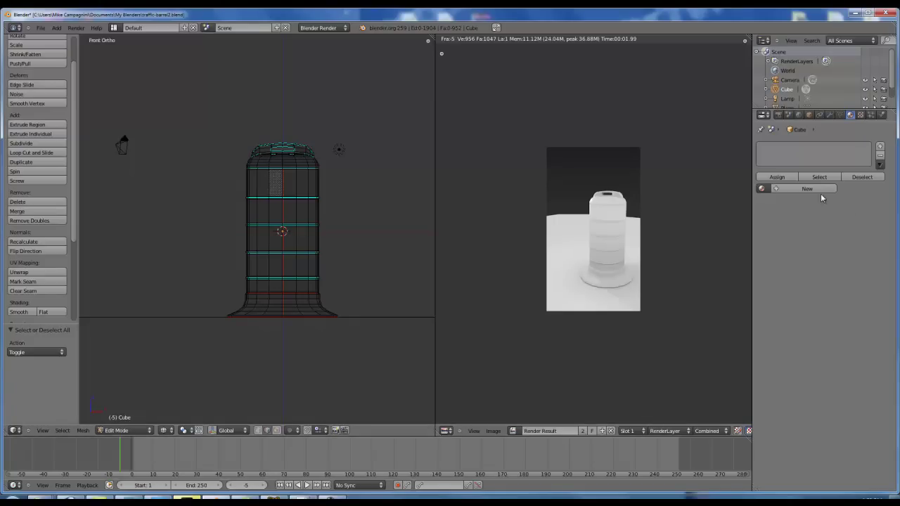
Step: Give the barrel a new material and add a new Clouds texture to it
click(806, 188)
click(861, 115)
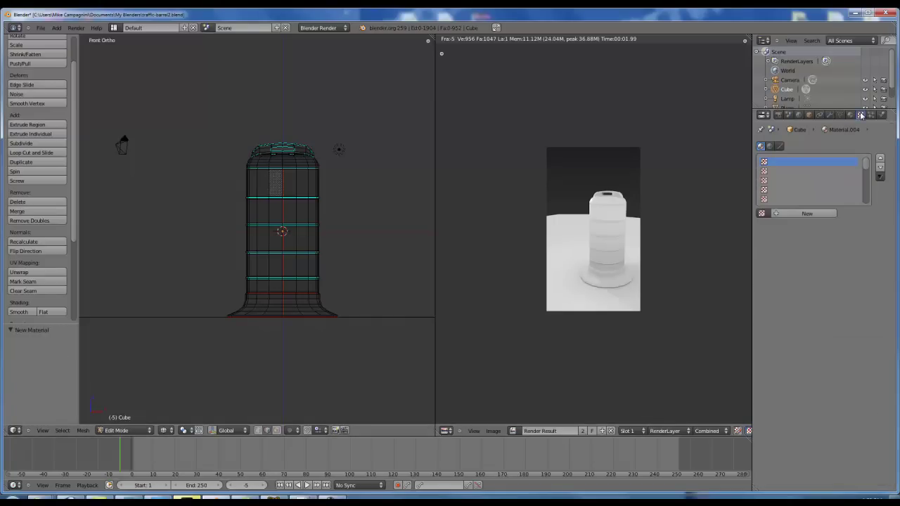
click(801, 213)
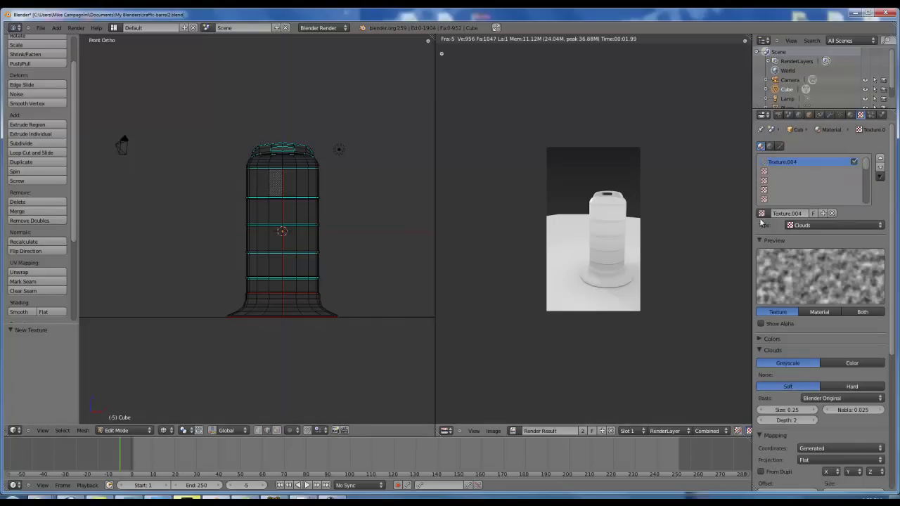
Step: Tilt the view, unlink the Render Result from the image editor, and show the mesh data properties
key(a)
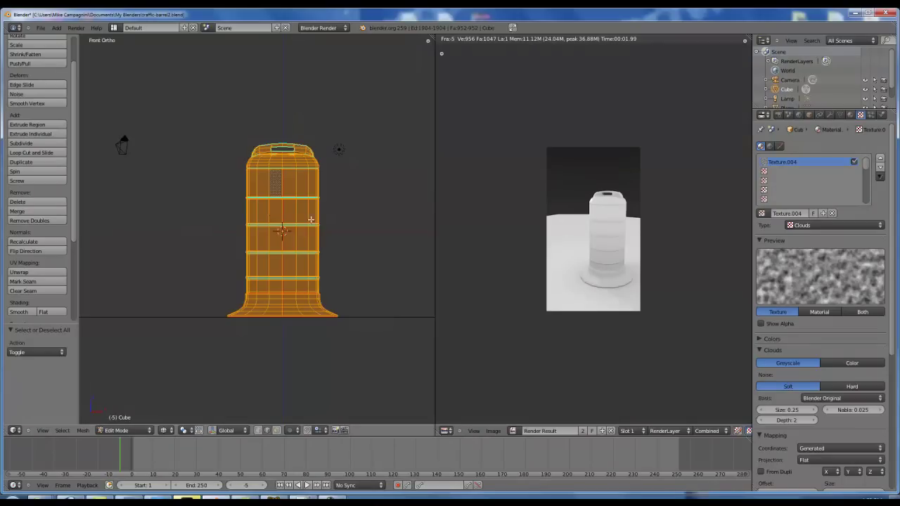
key(a)
middle_drag(375, 201, 394, 239)
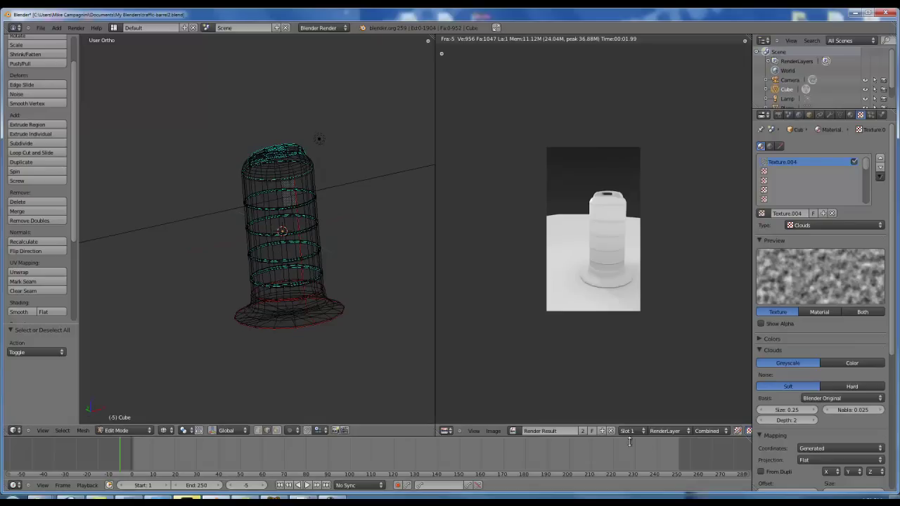
click(610, 430)
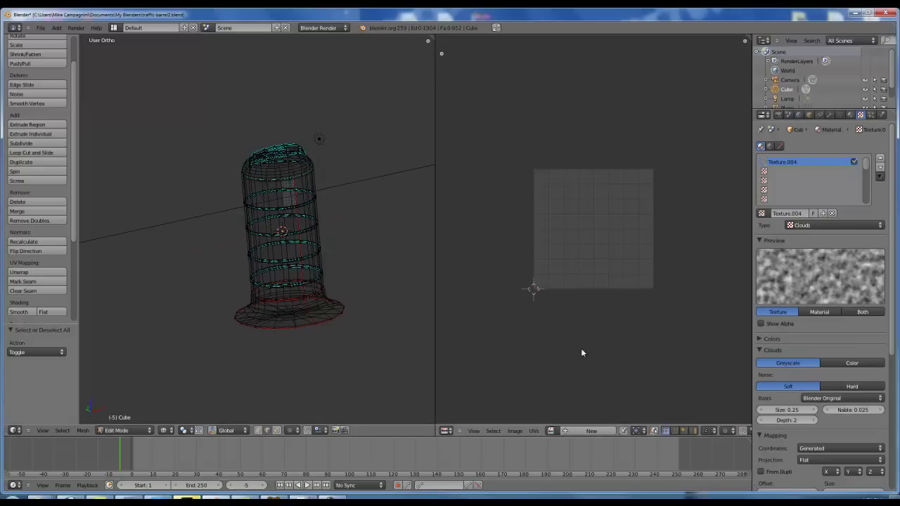
click(841, 115)
scroll(551, 249, up, 1)
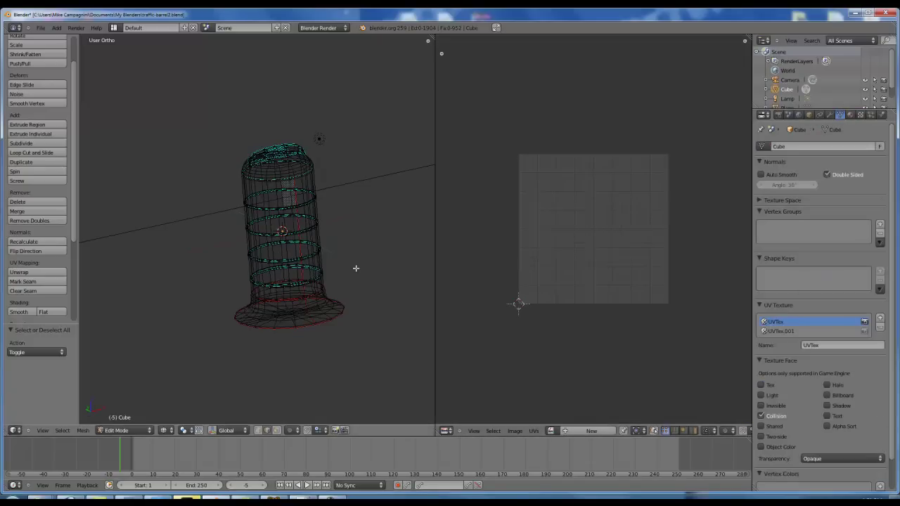
Step: Select the whole mesh in front view and toggle between UV maps UVTex.001 and UVTex
key(a)
scroll(652, 322, up, 3)
scroll(652, 321, down, 1)
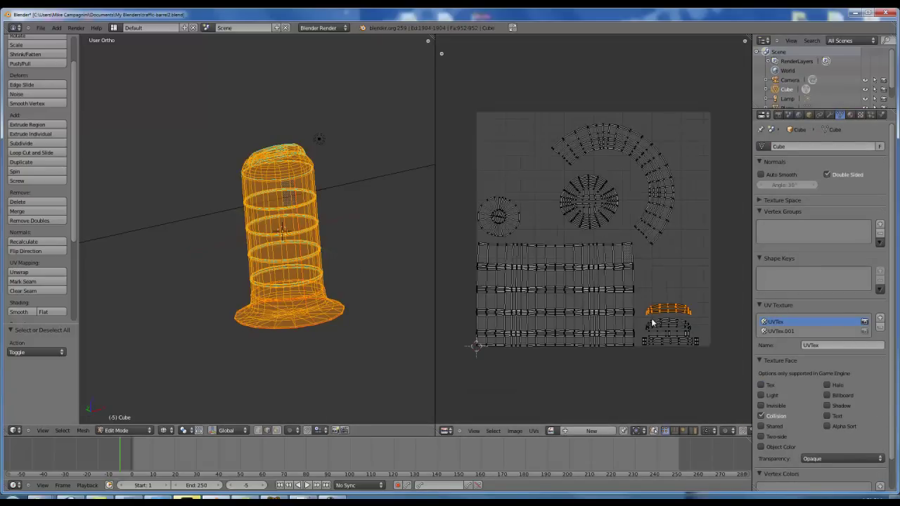
key(KP_1)
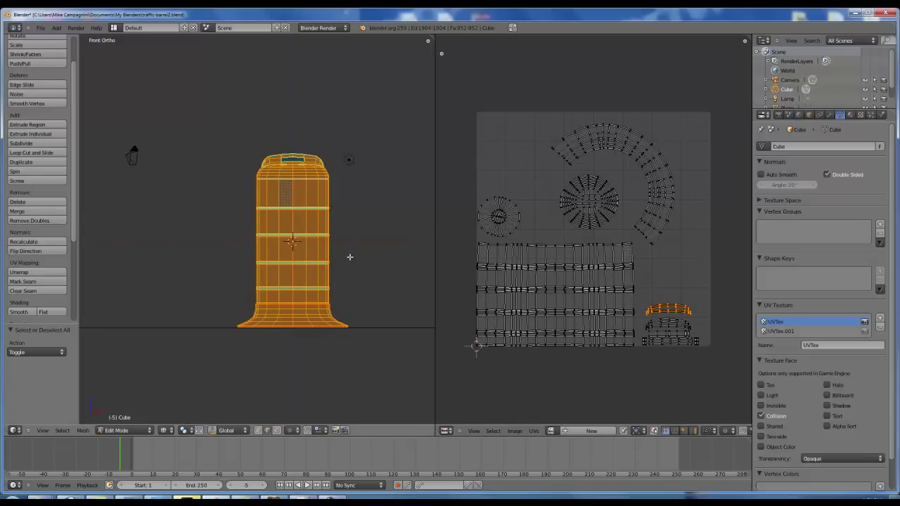
click(773, 331)
scroll(619, 271, down, 5)
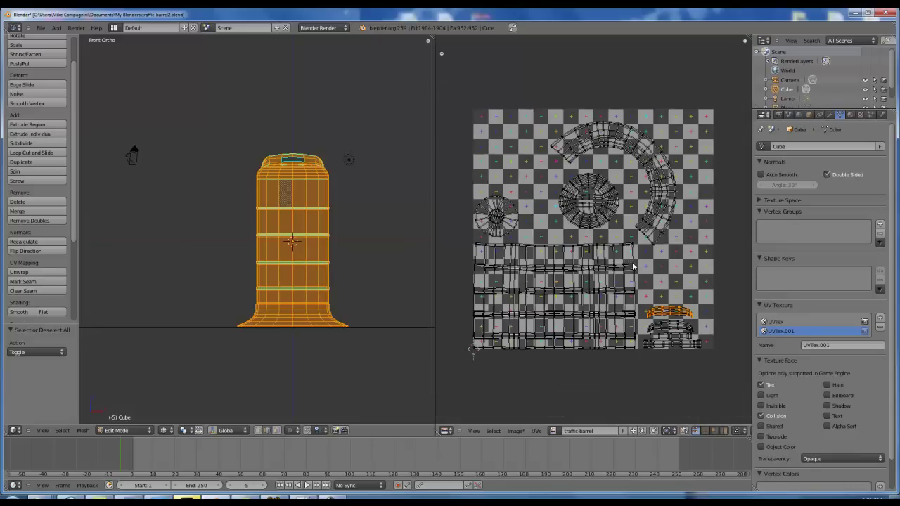
click(809, 322)
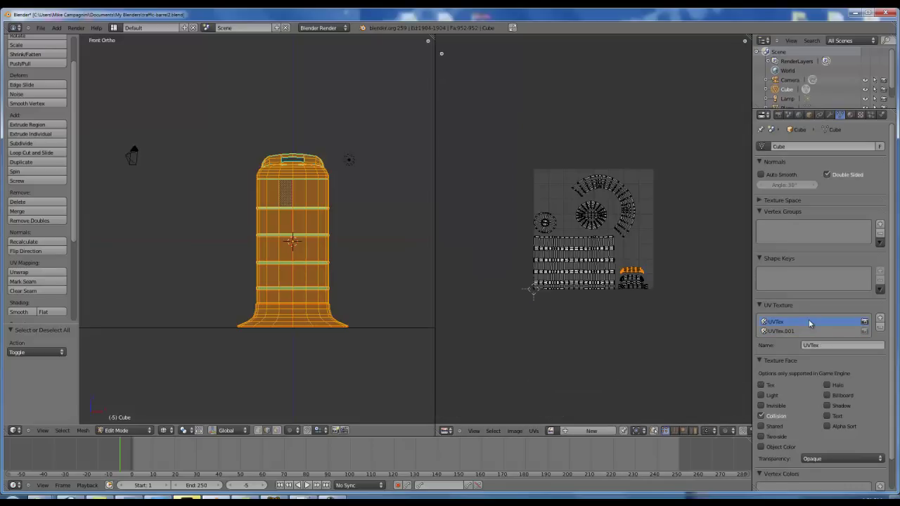
scroll(528, 225, up, 2)
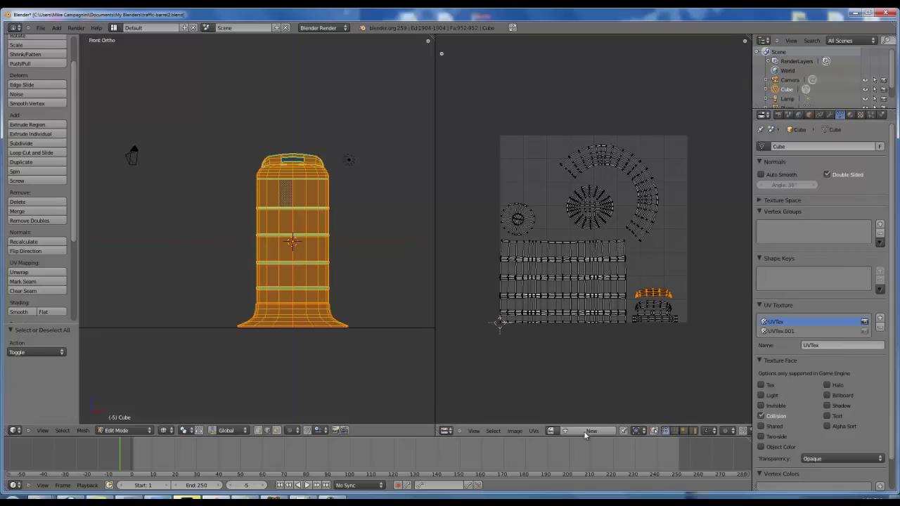
Step: Export the UV layout to the Desktop as traffic-barrel3.png, then bring up that file's menu on the desktop
click(534, 430)
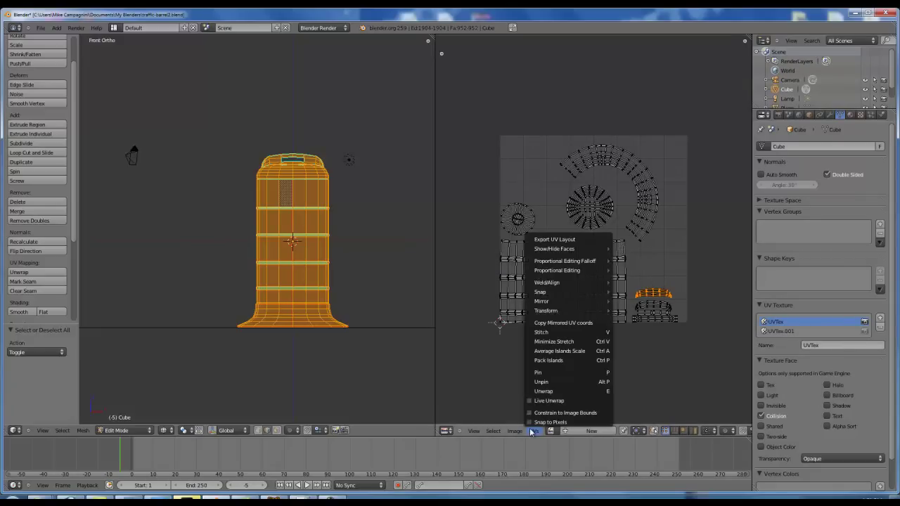
click(559, 239)
click(32, 134)
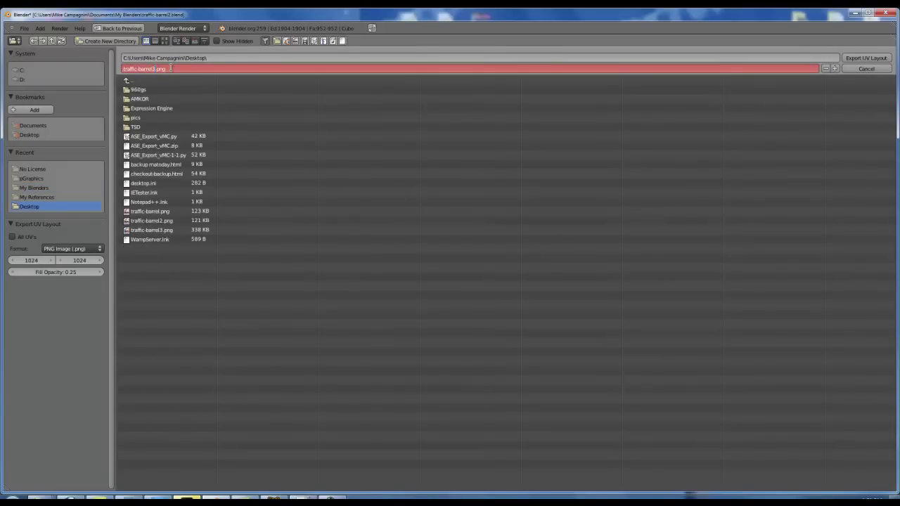
click(850, 62)
key(super+d)
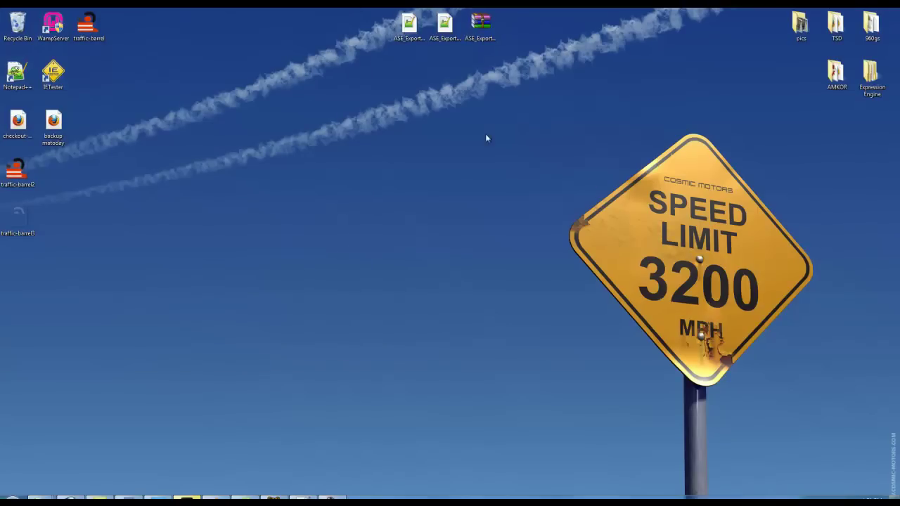
click(19, 219)
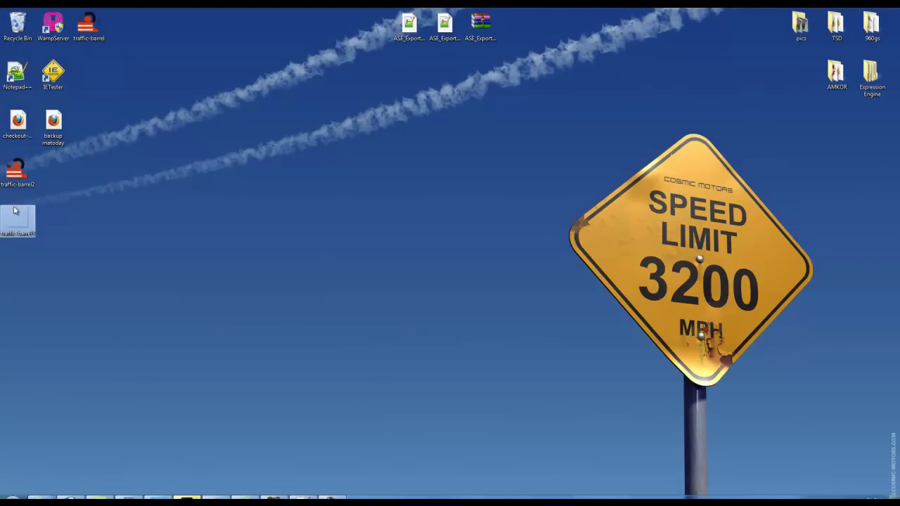
right_click(19, 220)
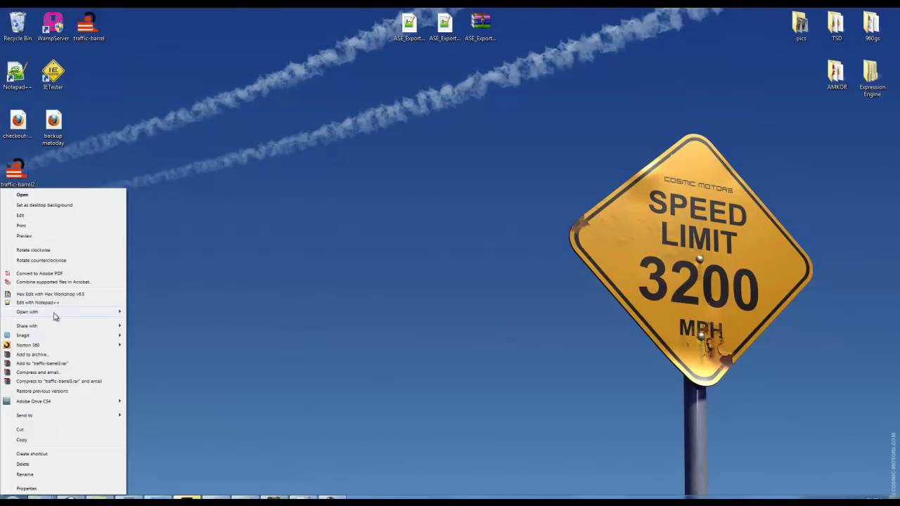
Step: Open traffic-barrel3.png in Photoshop CS4 and reload the changed file from disk
mouse_move(56, 313)
click(147, 343)
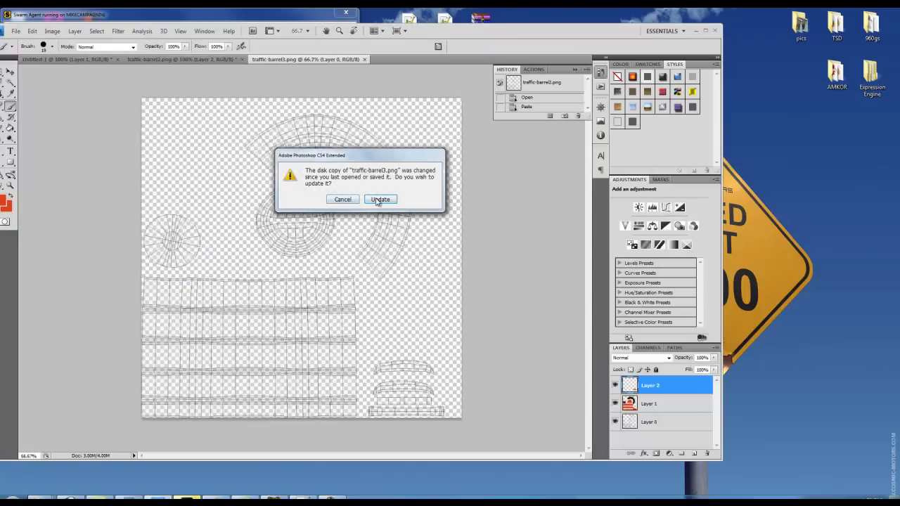
click(379, 202)
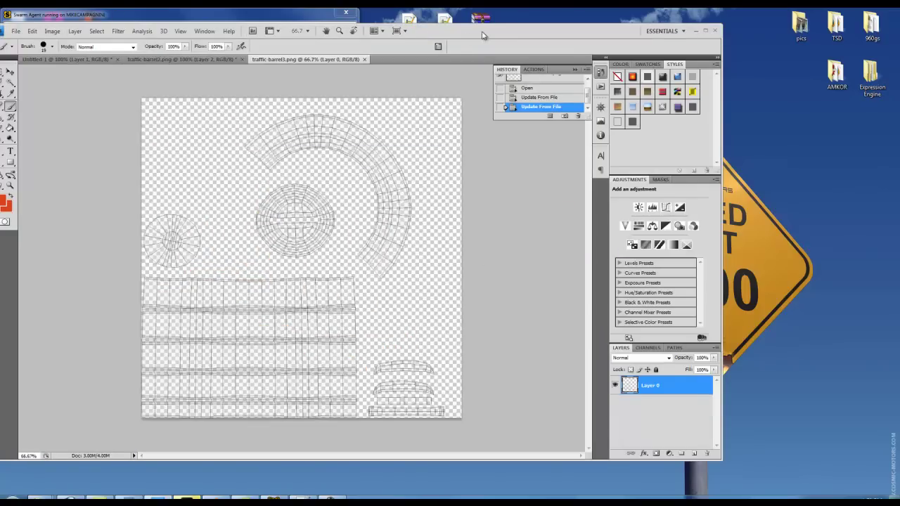
drag(485, 35, 553, 37)
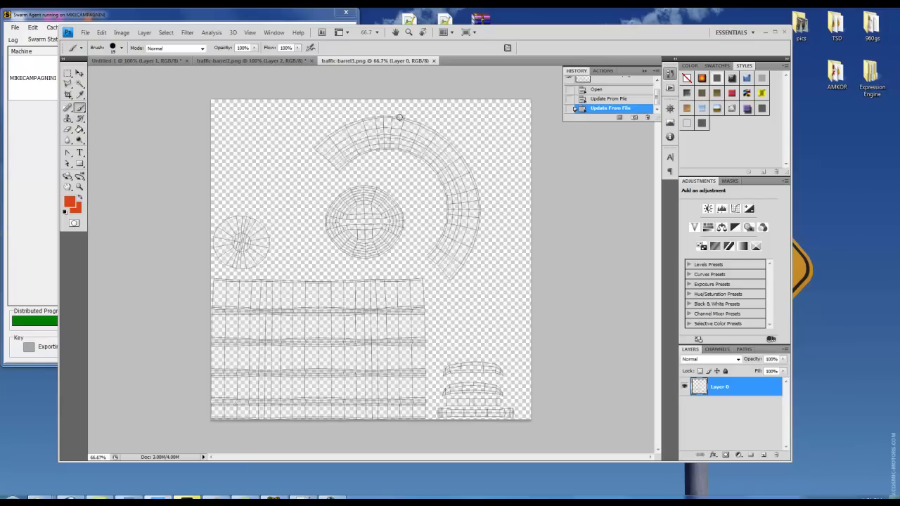
Step: Paint a red check over the top arc, view traffic-barrel2.png, then minimise Photoshop
drag(329, 127, 411, 103)
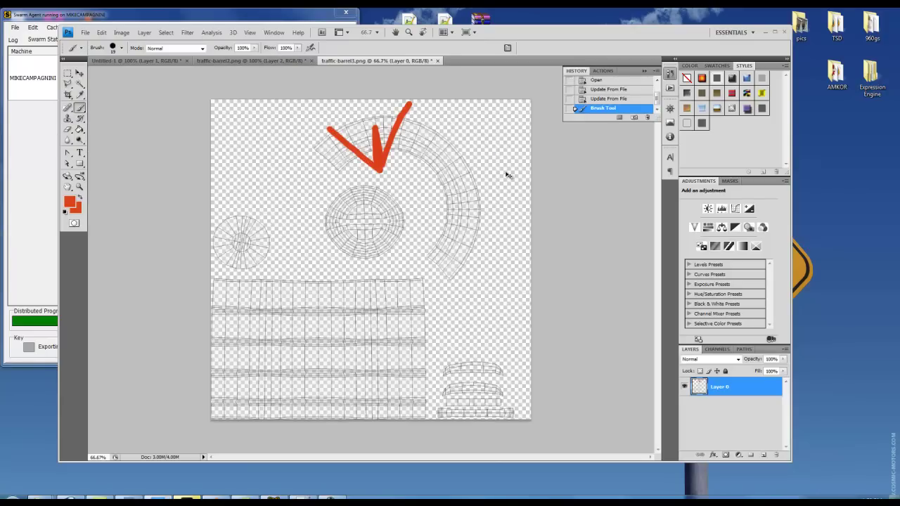
click(281, 62)
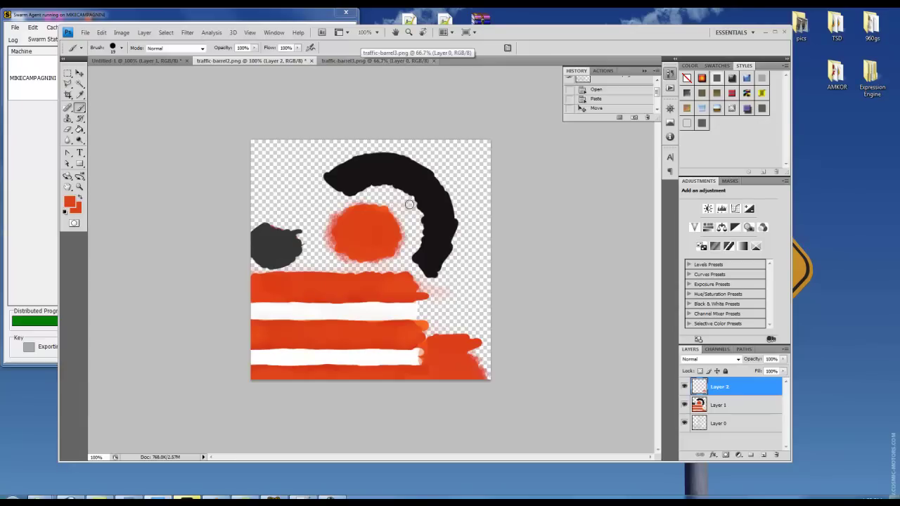
click(765, 35)
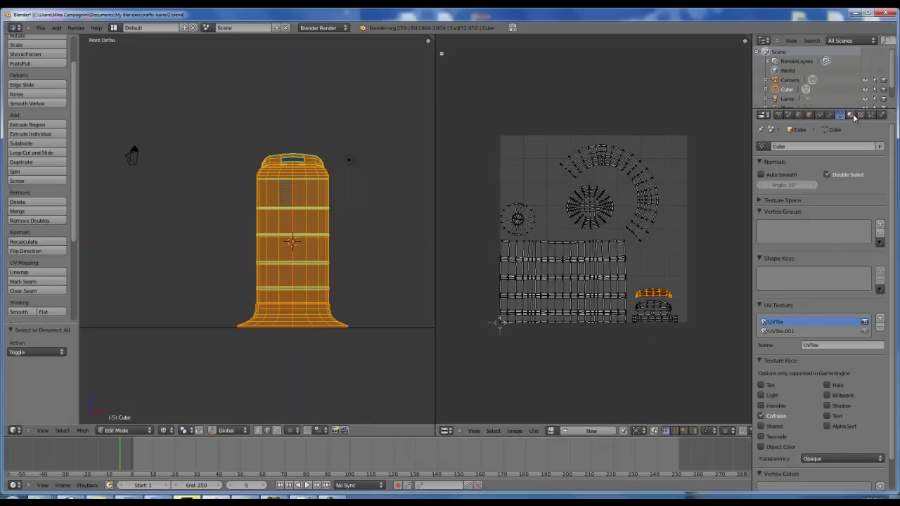
Step: Make the barrel texture an Image or Movie using Desktop traffic-barrel2.png, mapped with UV coordinates
click(858, 116)
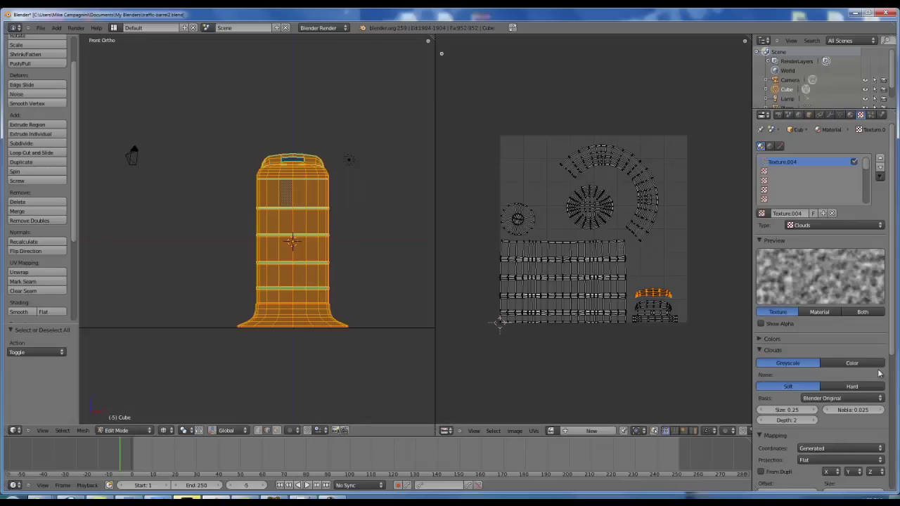
click(833, 226)
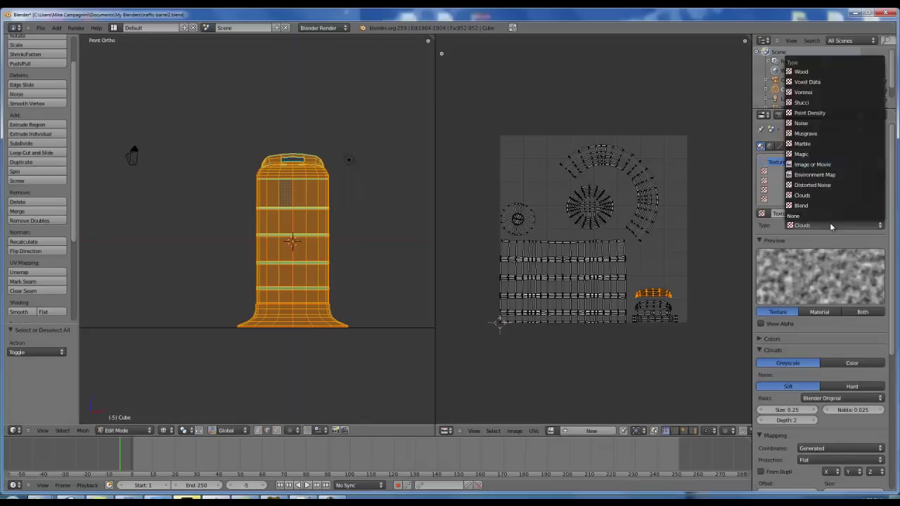
click(803, 165)
click(845, 362)
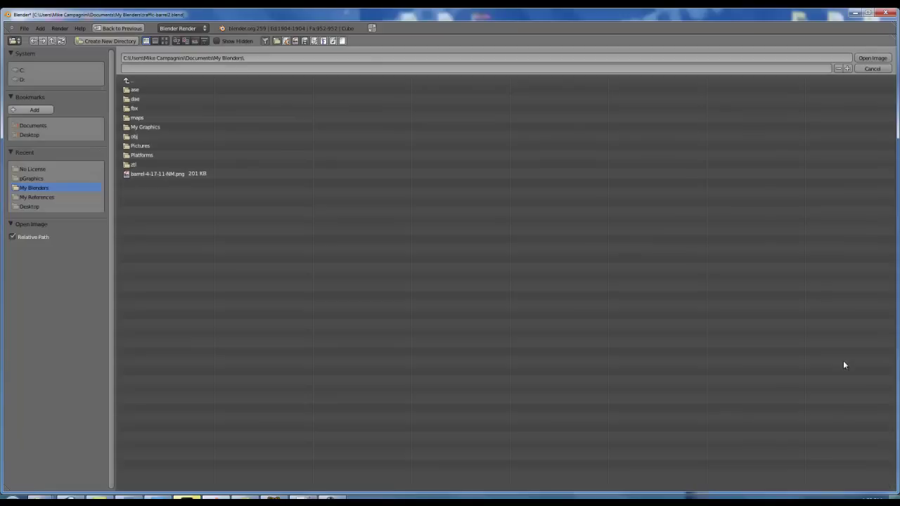
click(29, 134)
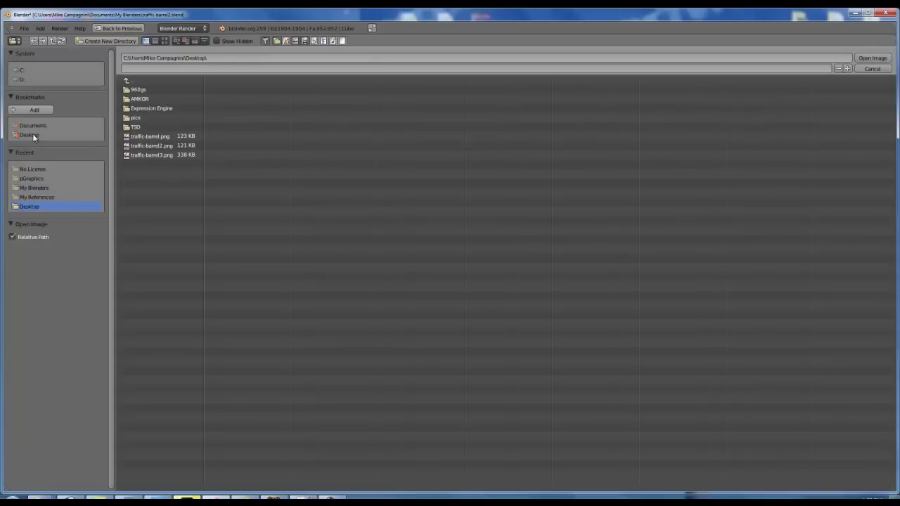
click(143, 144)
double_click(143, 145)
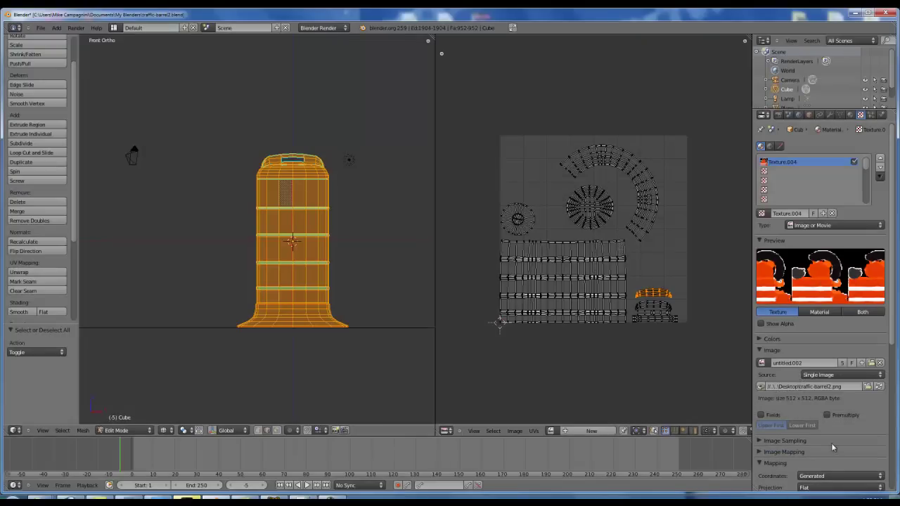
click(814, 476)
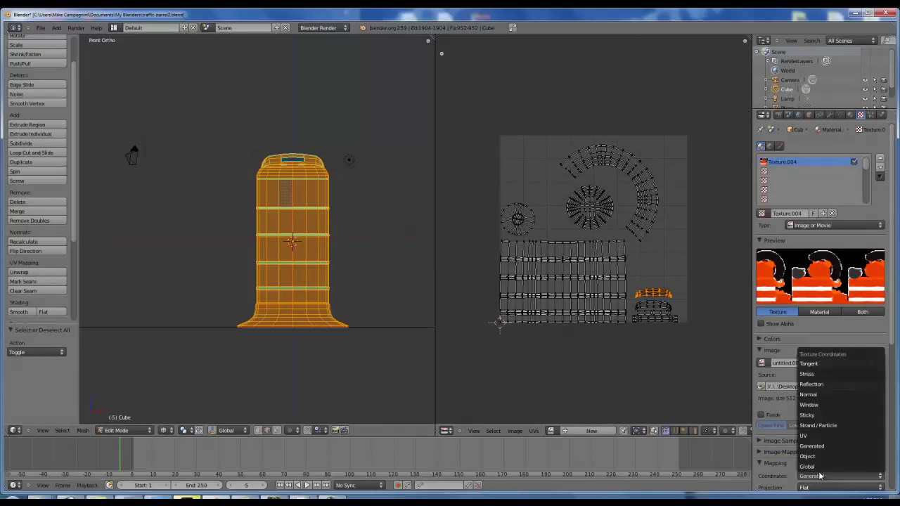
click(801, 437)
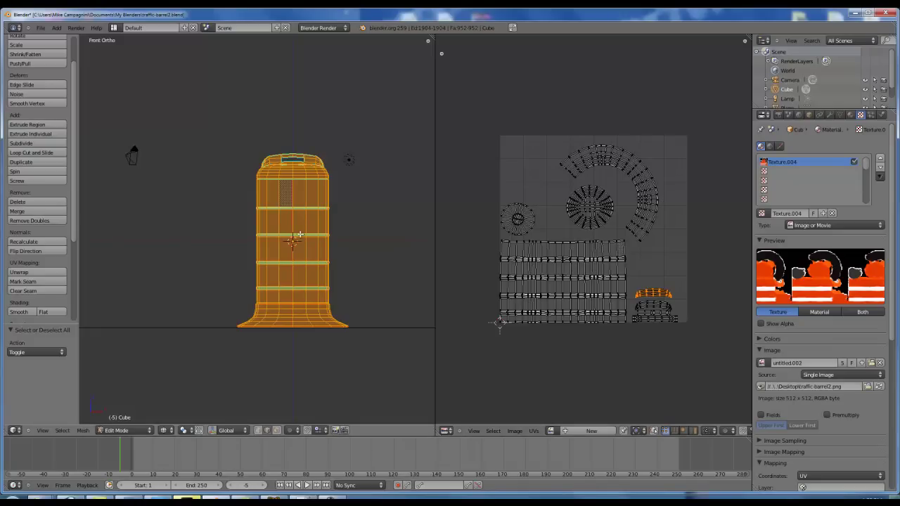
Step: Render with F12 and zoom the Render Result to inspect the orange-and-white stripes and black base
key(F12)
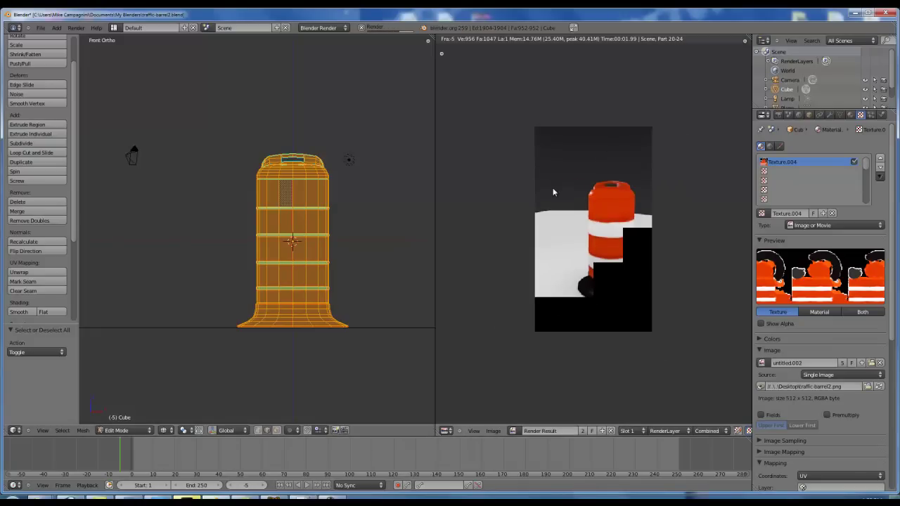
scroll(553, 191, down, 1)
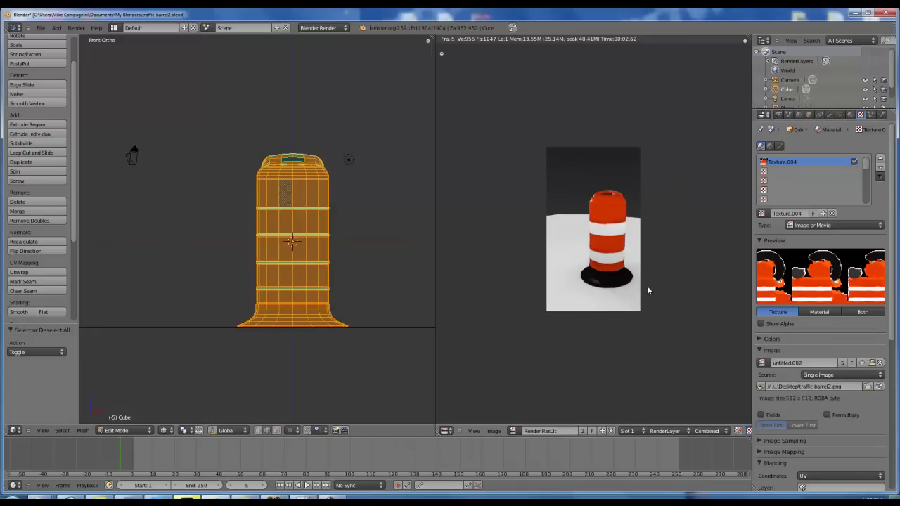
scroll(667, 248, up, 5)
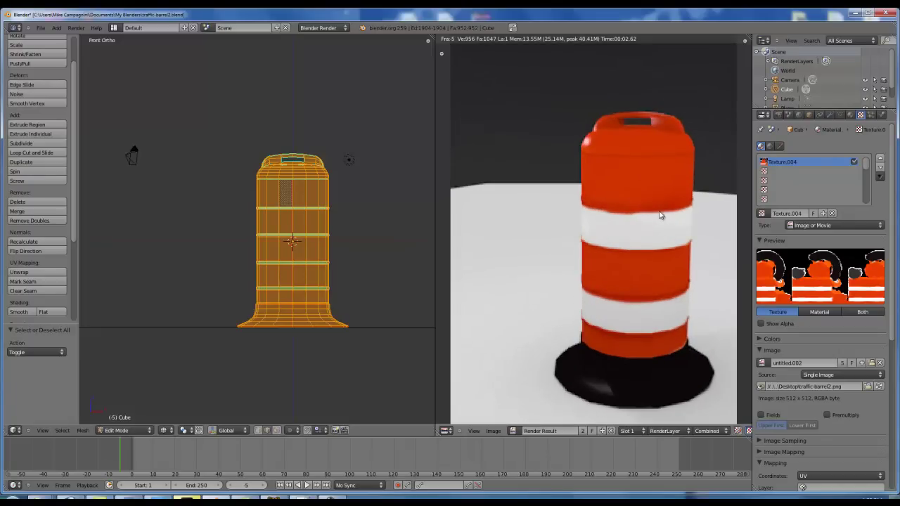
scroll(621, 225, down, 4)
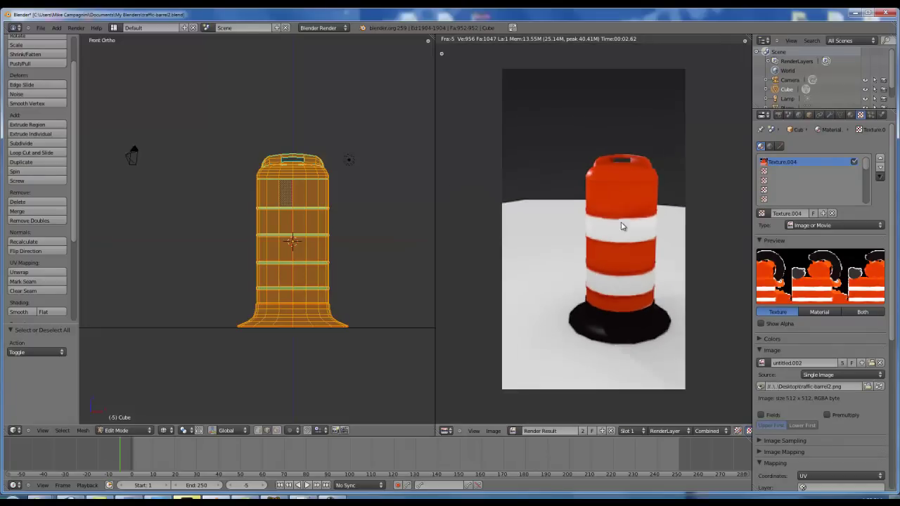
scroll(630, 241, down, 1)
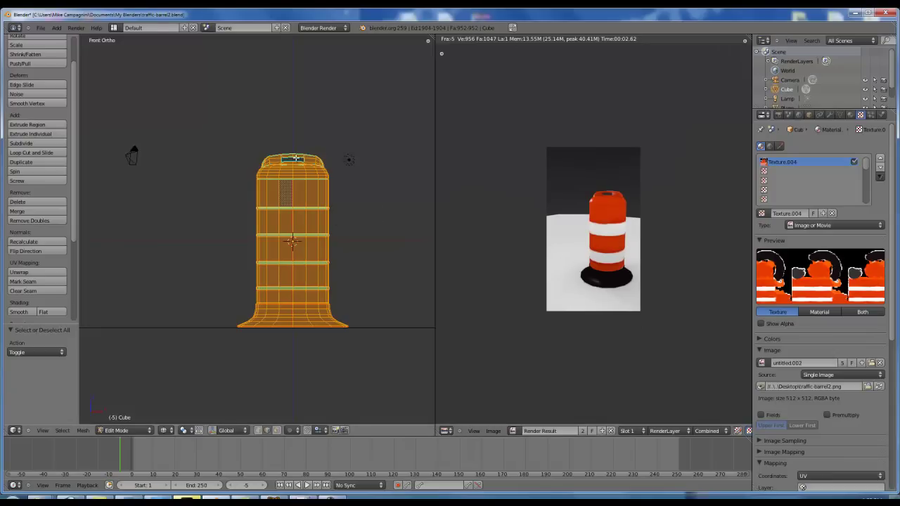
Step: Deselect the mesh, orbit around the barrel, and settle on the Numpad 1 front view
key(a)
mouse_move(345, 197)
shift+middle_down()
mouse_move(384, 218)
mouse_move(349, 235)
mouse_move(348, 197)
shift+middle_up()
ctrl+scroll(348, 196, down, 1)
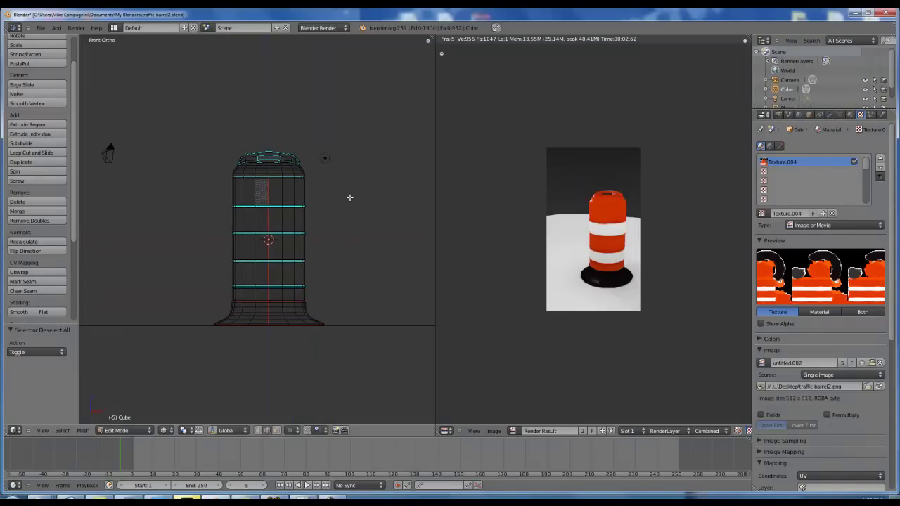
scroll(325, 211, up, 3)
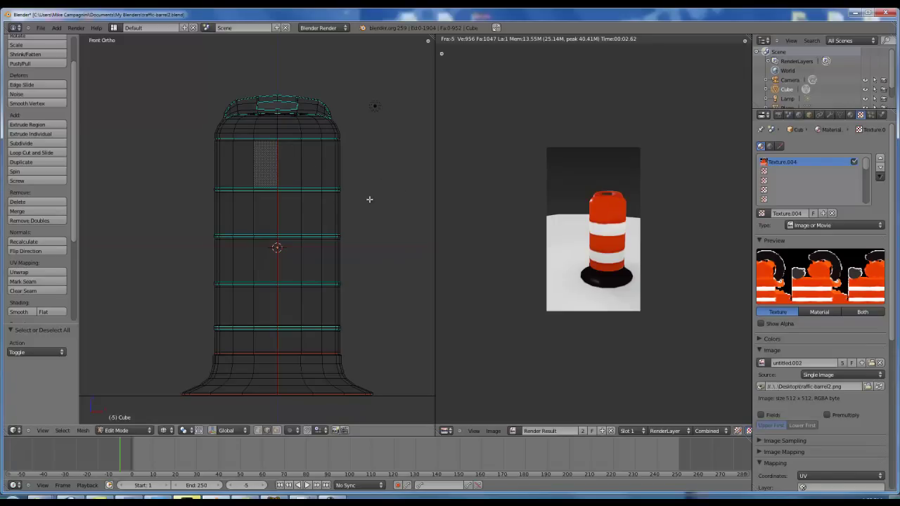
mouse_move(393, 216)
middle_down()
mouse_move(301, 237)
mouse_move(309, 253)
mouse_move(321, 267)
mouse_move(384, 203)
middle_up()
middle_drag(238, 211, 277, 235)
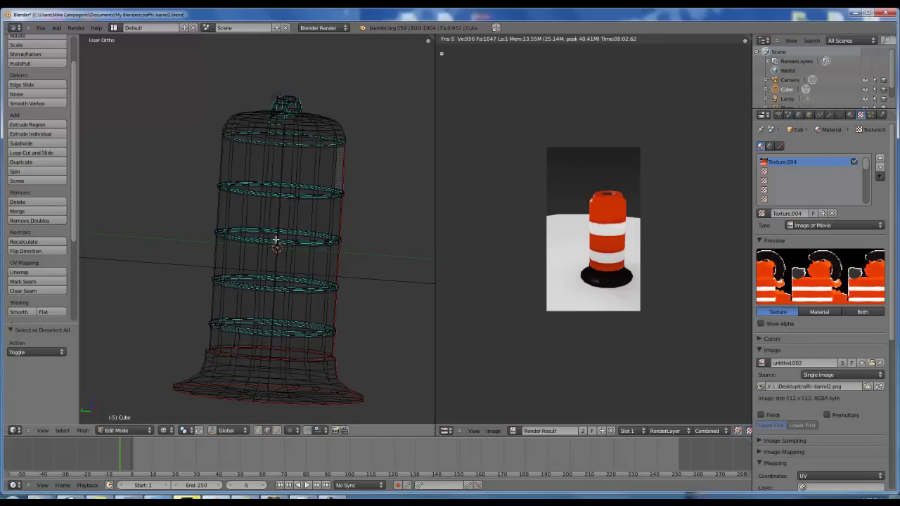
middle_drag(287, 323, 319, 304)
key(KP_1)
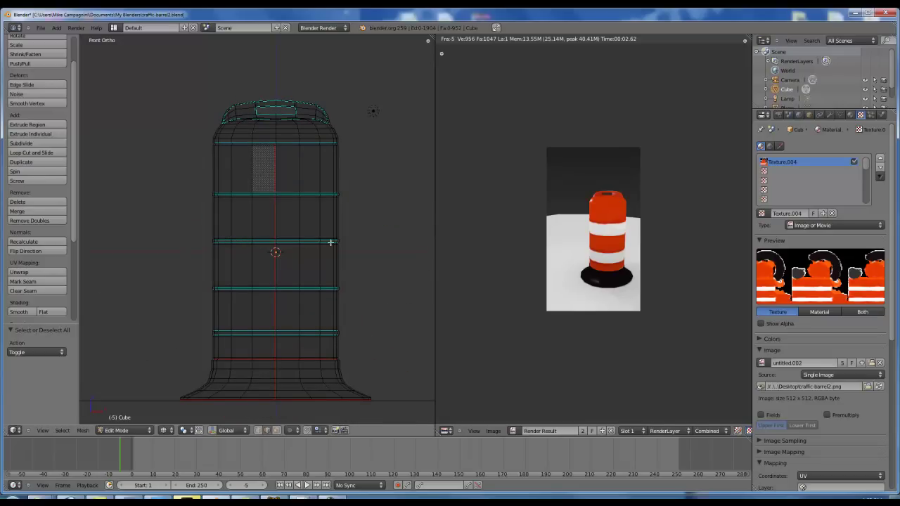
Step: In solid shading, select three edge loops at the barrel base and mark them sharp
alt+right_click(235, 243)
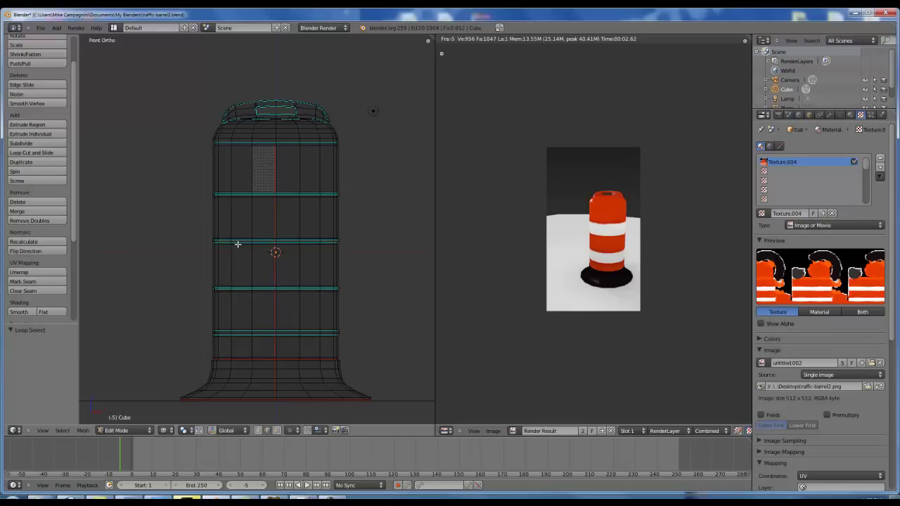
alt+right_click(240, 288)
middle_drag(378, 279, 363, 239)
key(z)
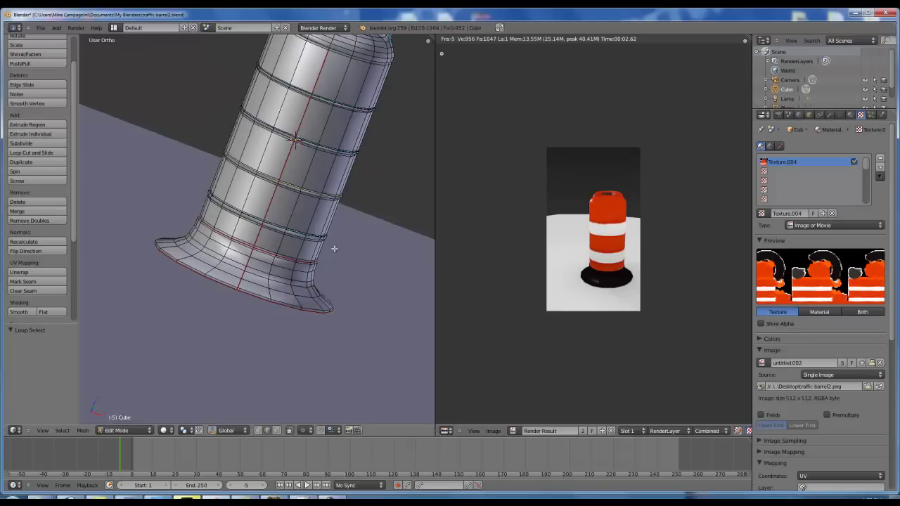
alt+right_click(248, 244)
alt+shift+right_click(241, 245)
alt+shift+right_click(227, 287)
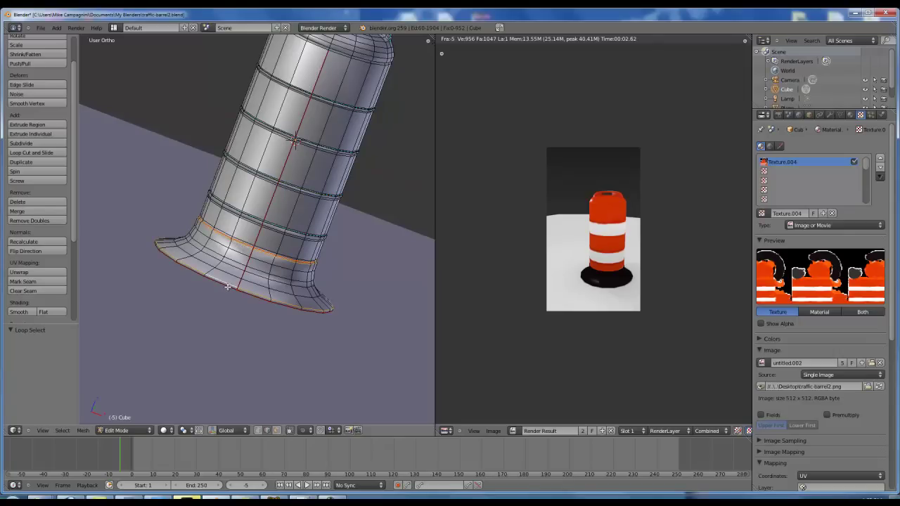
key(ctrl+e)
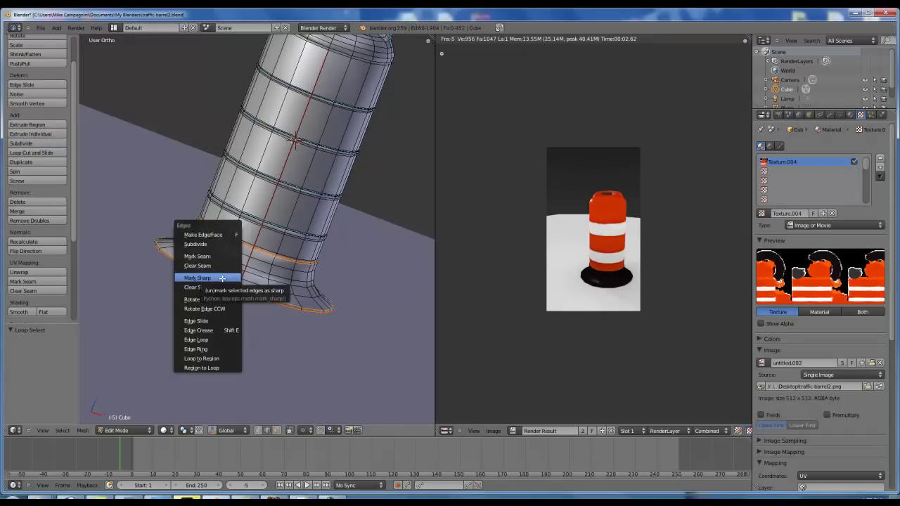
click(222, 278)
Step: Select three more loops on the flared base, then return to front view
middle_drag(136, 308, 304, 244)
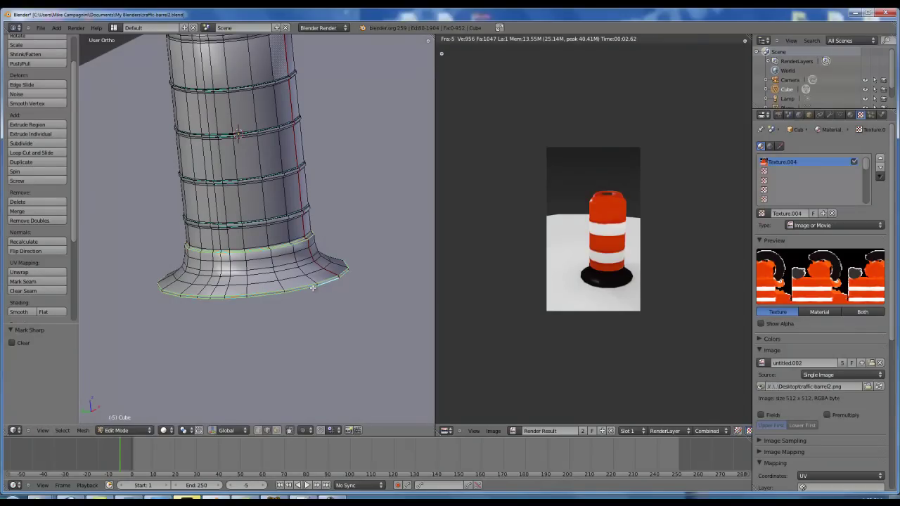
alt+right_click(253, 252)
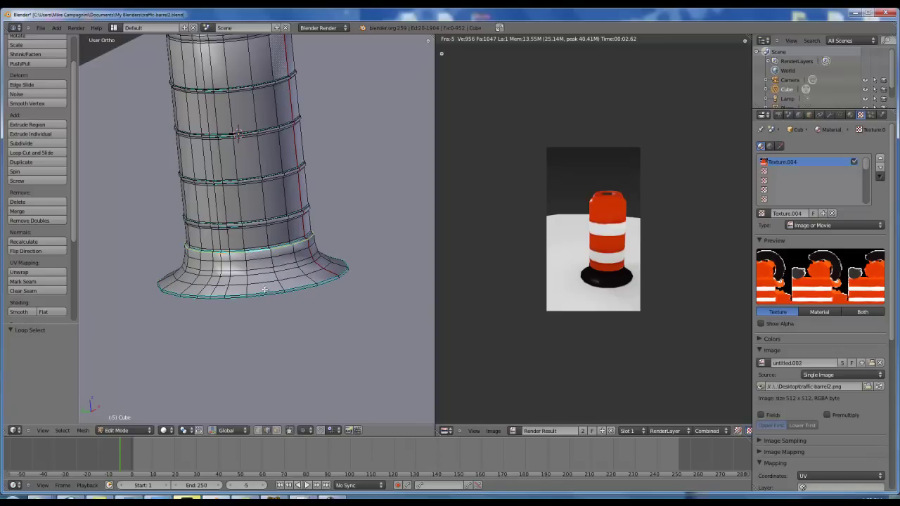
alt+shift+right_click(265, 290)
alt+shift+right_click(258, 250)
middle_drag(370, 247, 344, 267)
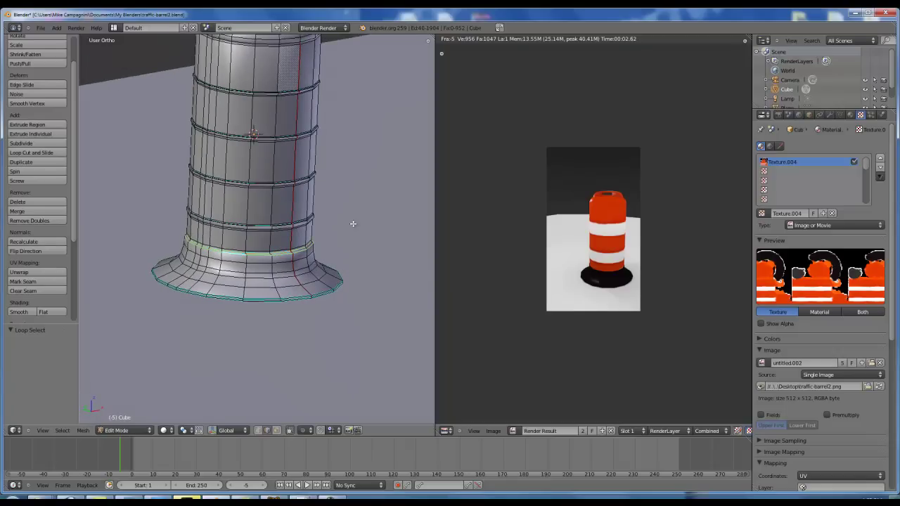
middle_drag(351, 223, 365, 225)
scroll(365, 226, down, 2)
key(KP_1)
scroll(303, 293, down, 1)
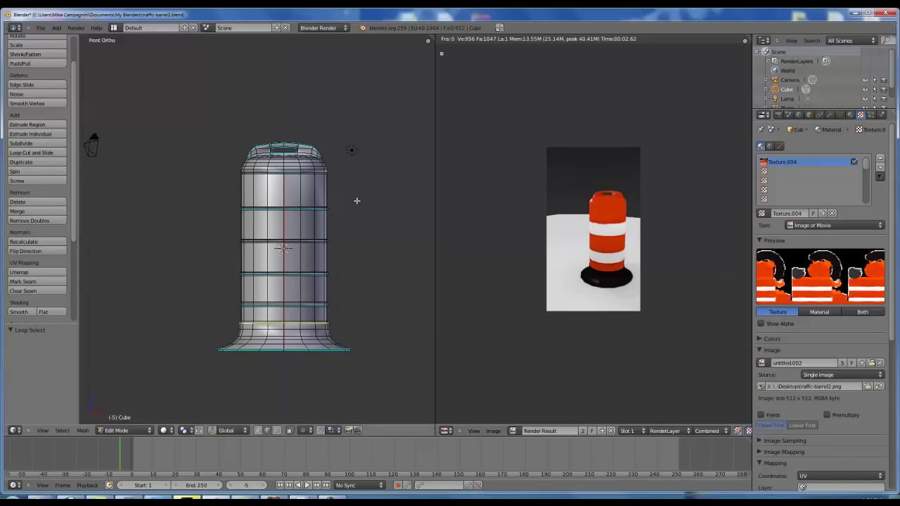
Step: In object mode add a cube, enlarge it, and flatten it vertically into a slab
key(Tab)
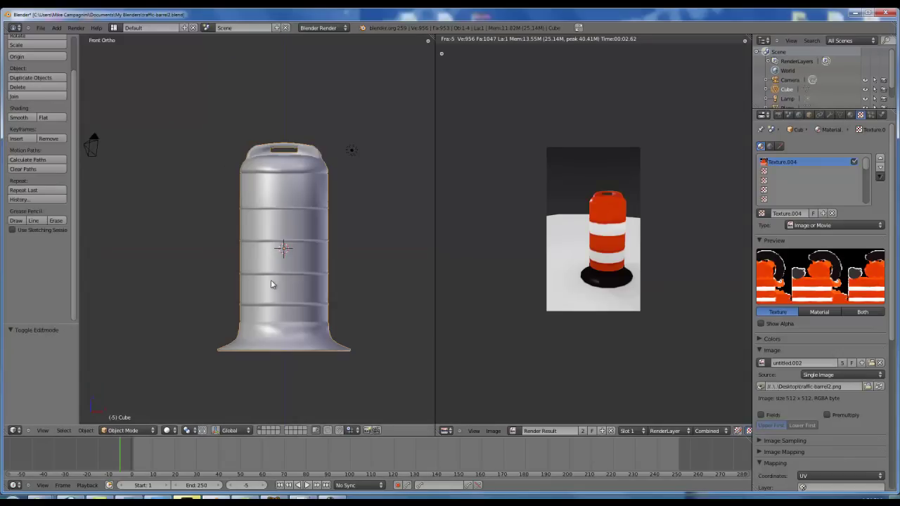
key(shift+a)
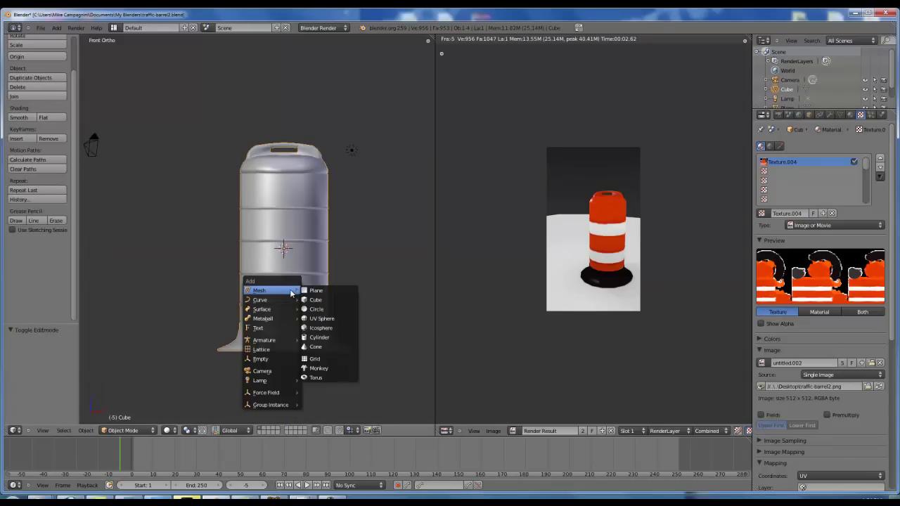
click(309, 298)
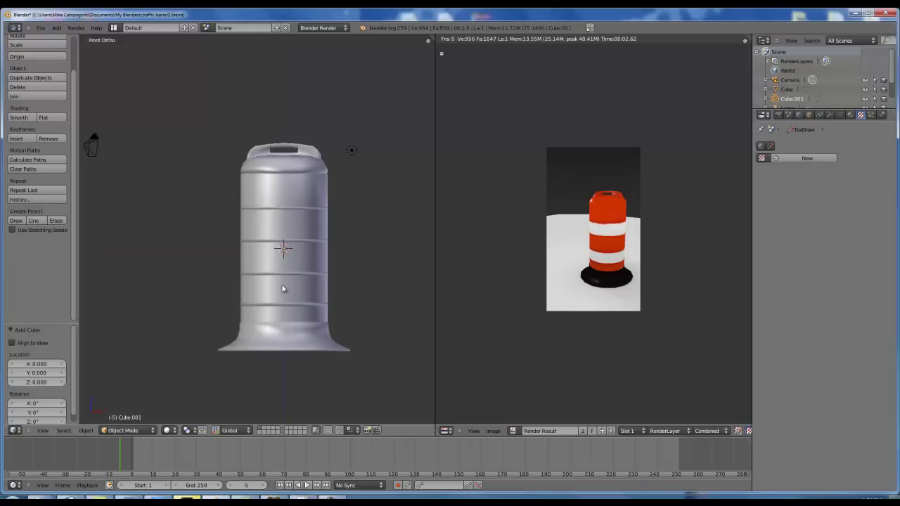
key(s)
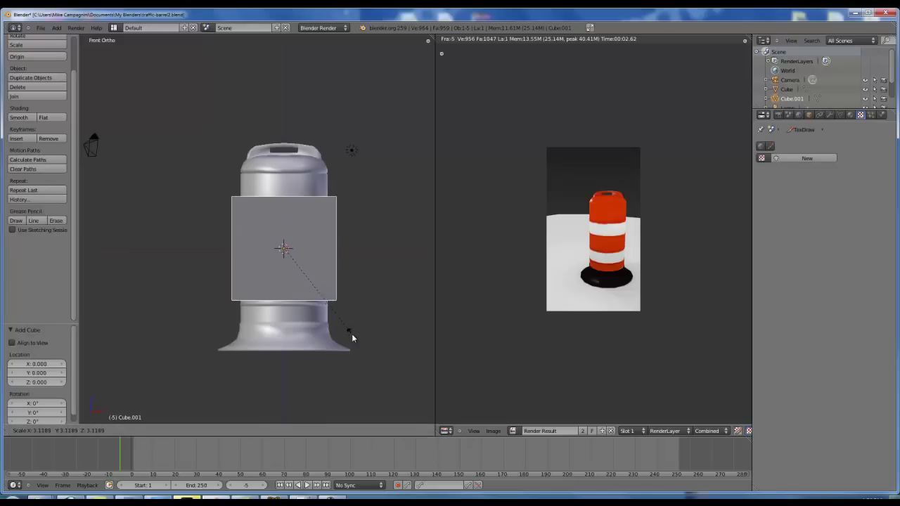
click(381, 351)
key(s)
key(z)
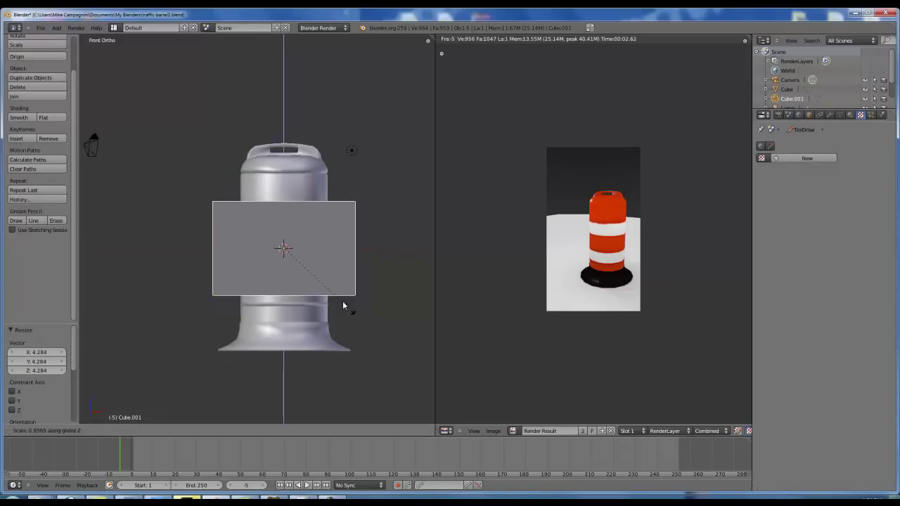
click(310, 278)
Step: In wireframe, flatten the slab to 0.631 height and lower it around the barrel's base
key(g)
key(z)
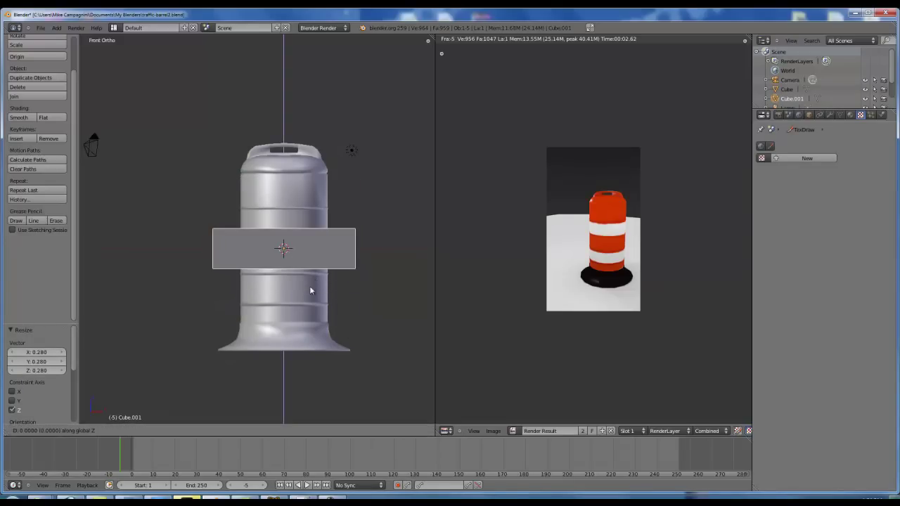
click(296, 361)
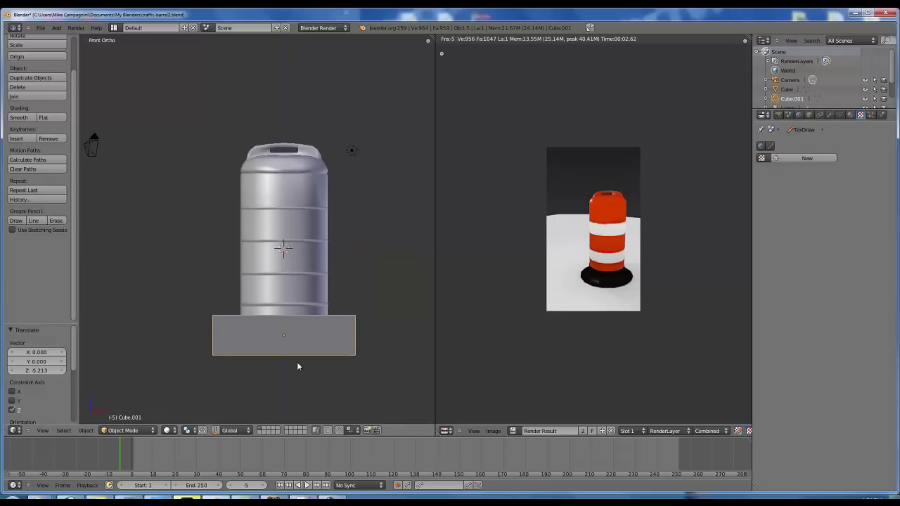
key(z)
key(s)
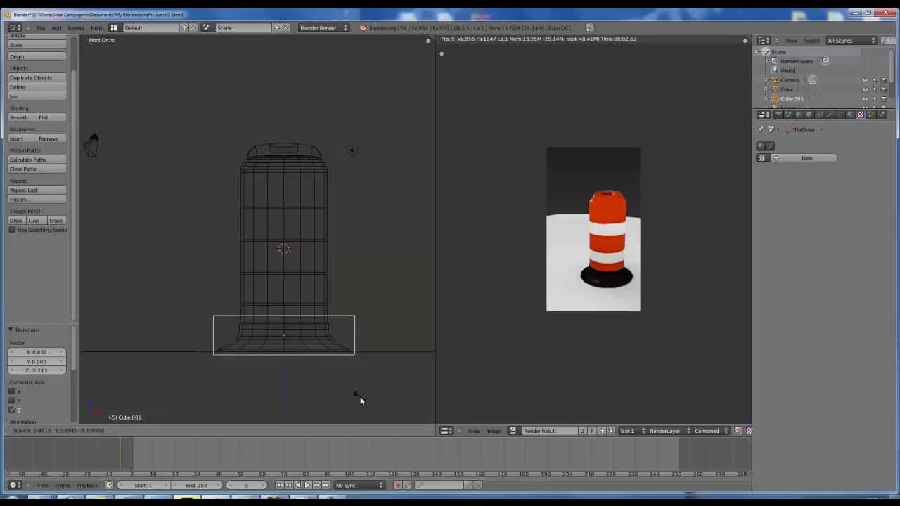
key(z)
click(328, 380)
key(g)
key(z)
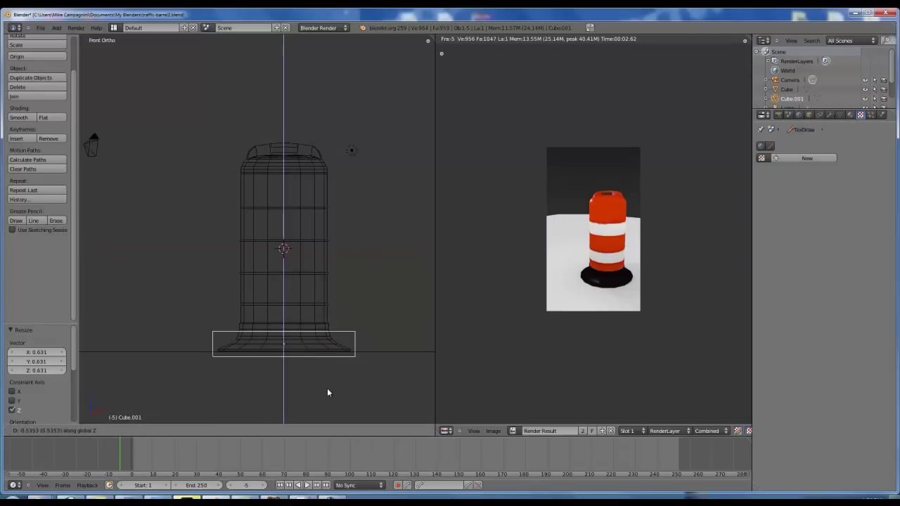
click(327, 383)
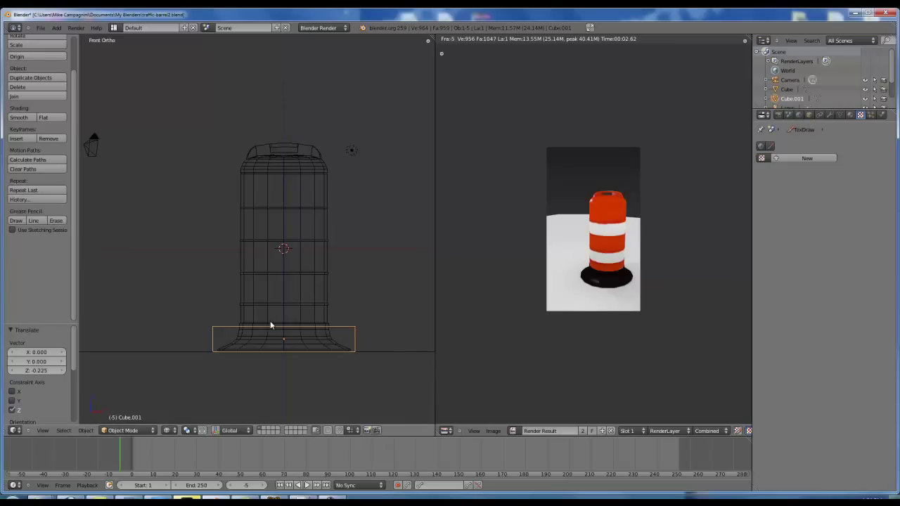
Step: Add a cube as wide as the barrel and stretch it vertically to cover the body
key(shift+a)
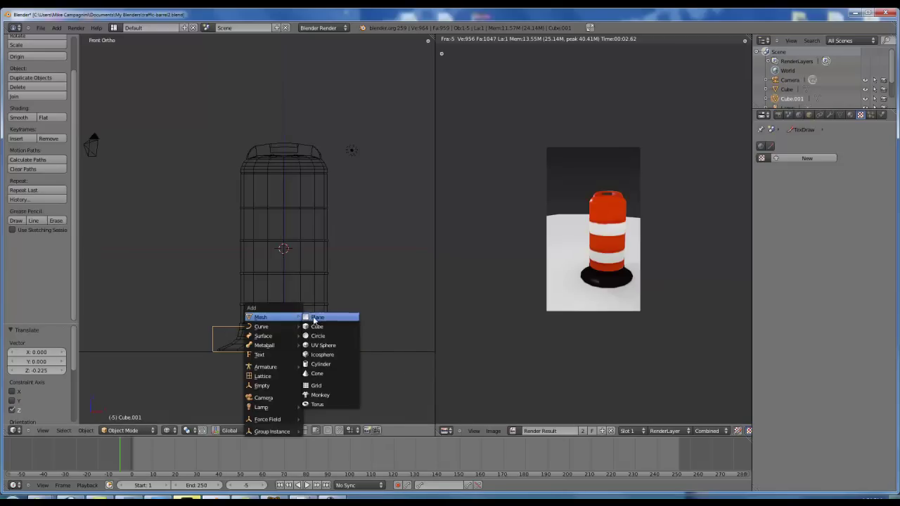
click(318, 324)
key(s)
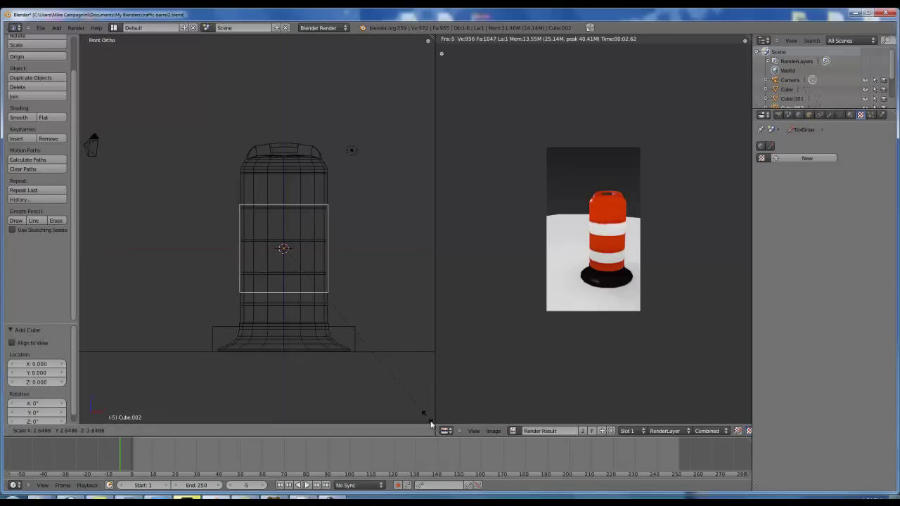
click(434, 420)
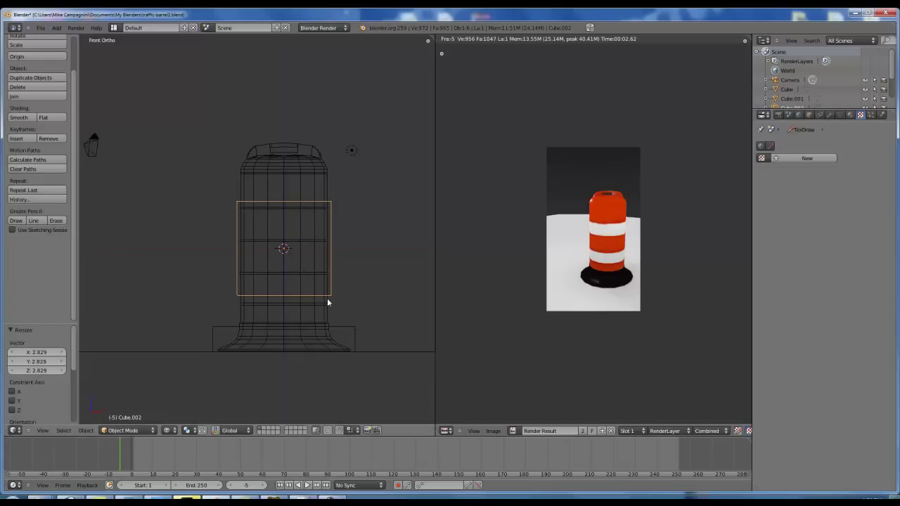
key(s)
key(z)
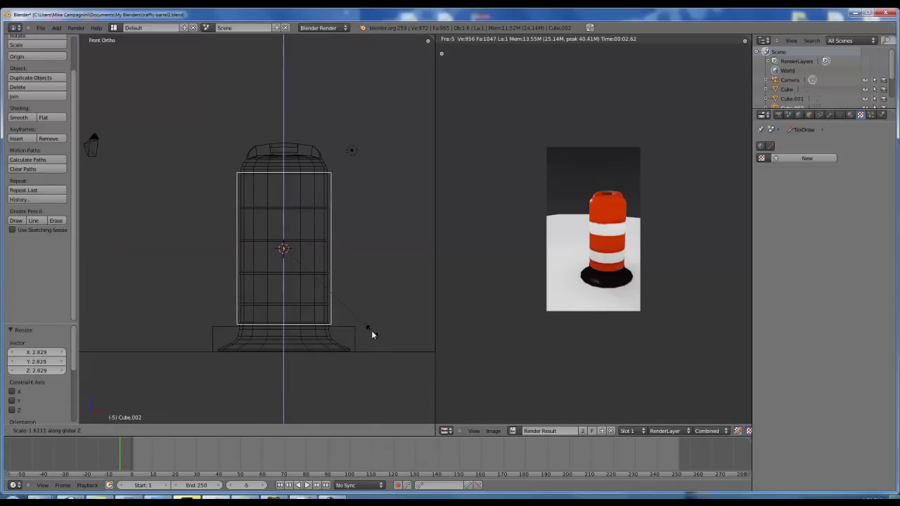
click(372, 334)
Step: Add another cube at the barrel top, widen it to the barrel's width, and flatten it
key(shift+a)
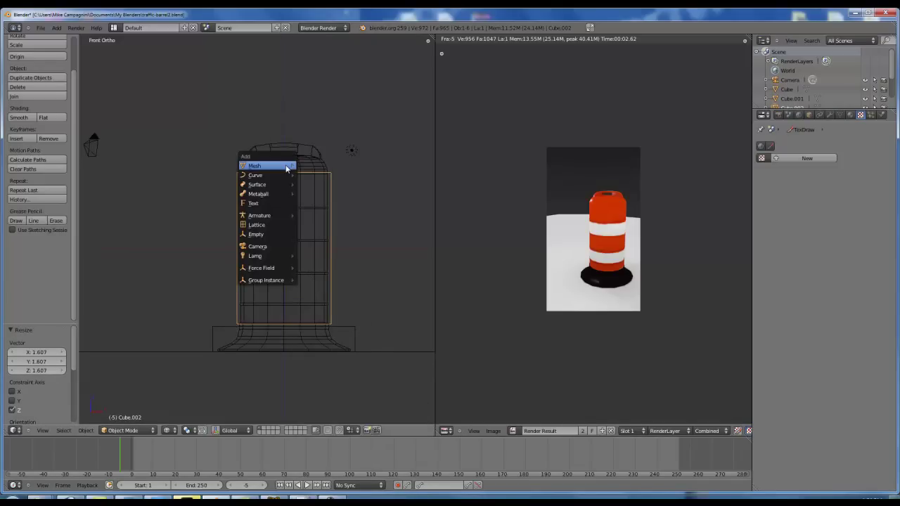
mouse_move(281, 181)
mouse_move(264, 166)
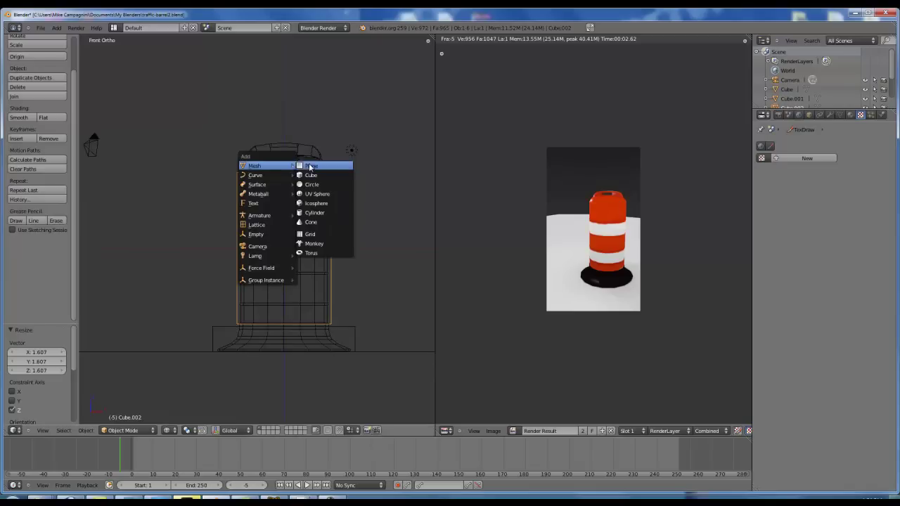
click(316, 175)
key(g)
key(z)
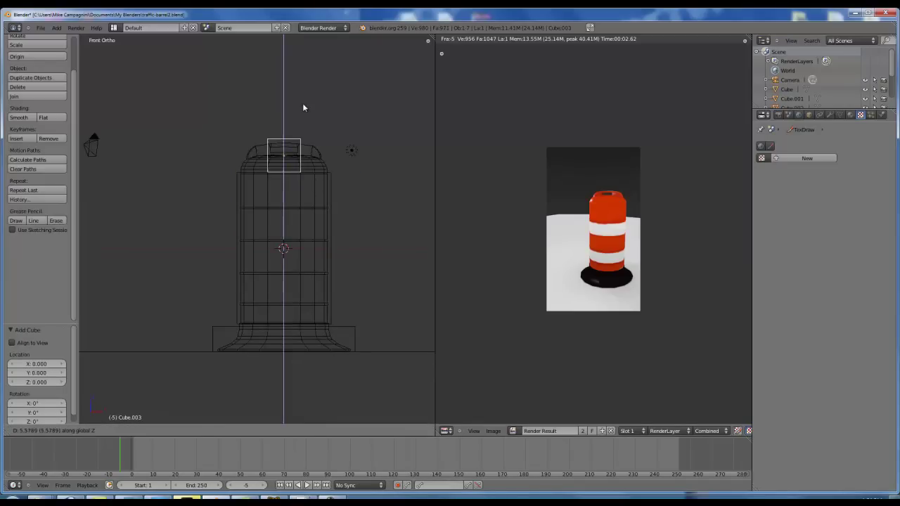
click(304, 104)
key(s)
key(shift+z)
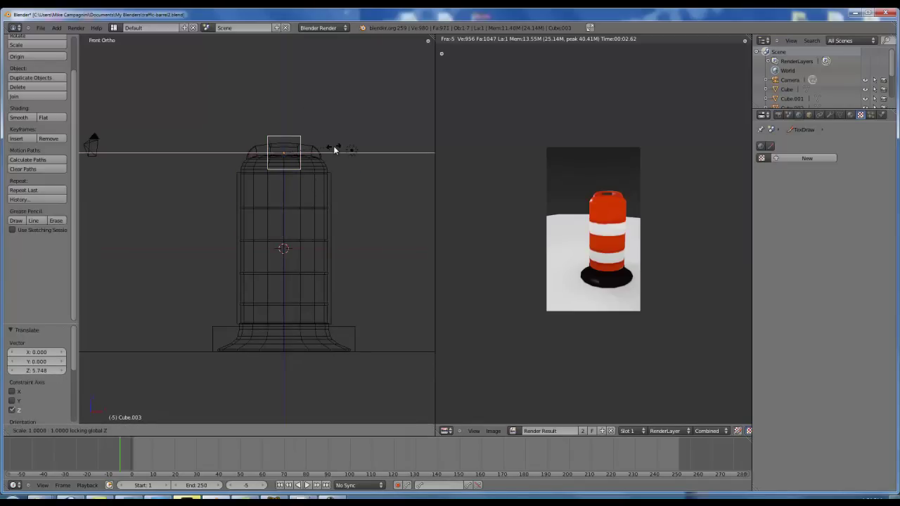
click(417, 200)
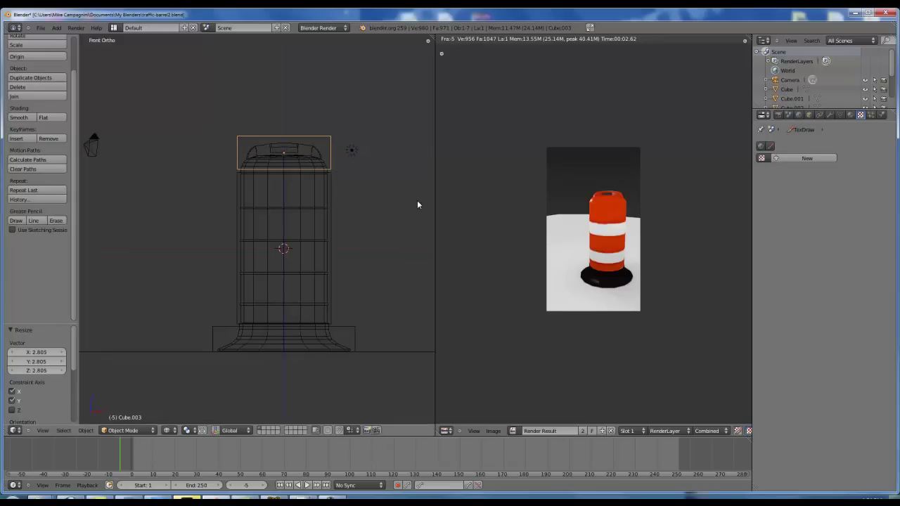
key(s)
key(z)
click(376, 192)
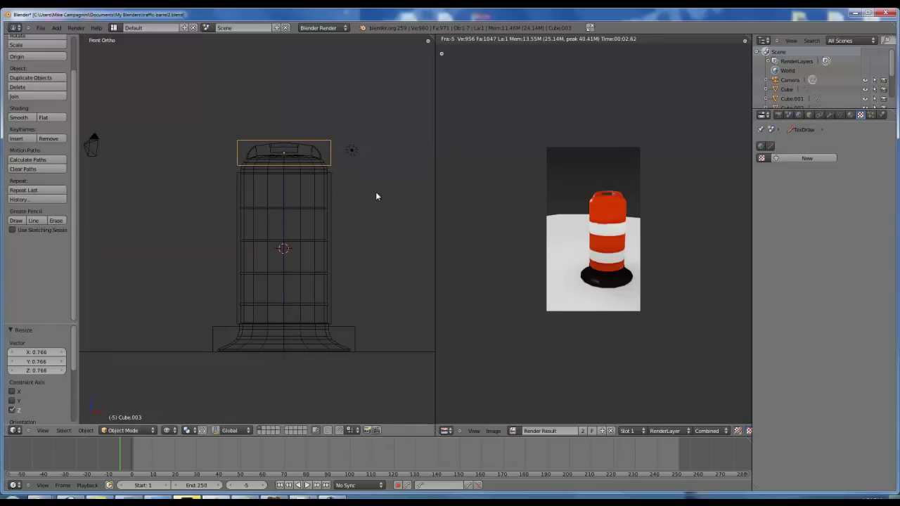
Step: Fine-tune the top box's height and position so it seats onto the barrel top
key(g)
key(z)
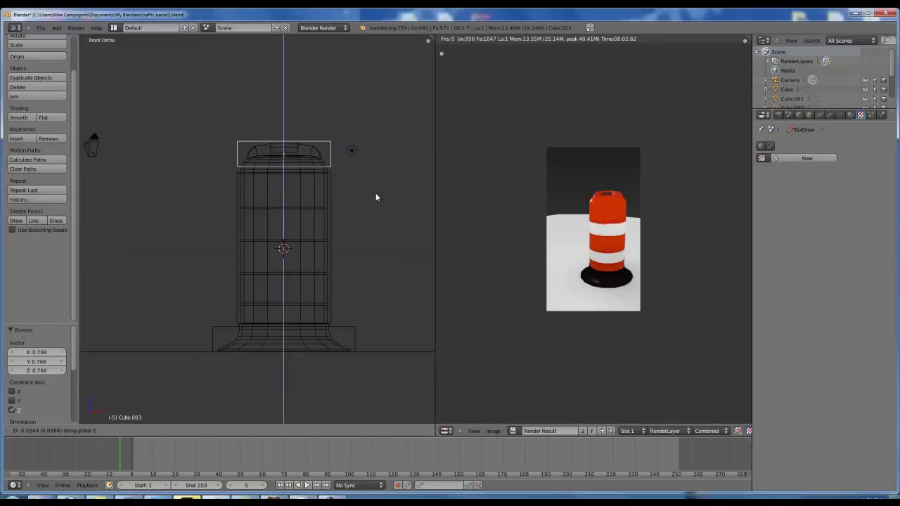
click(375, 193)
key(s)
key(z)
click(425, 239)
key(g)
key(z)
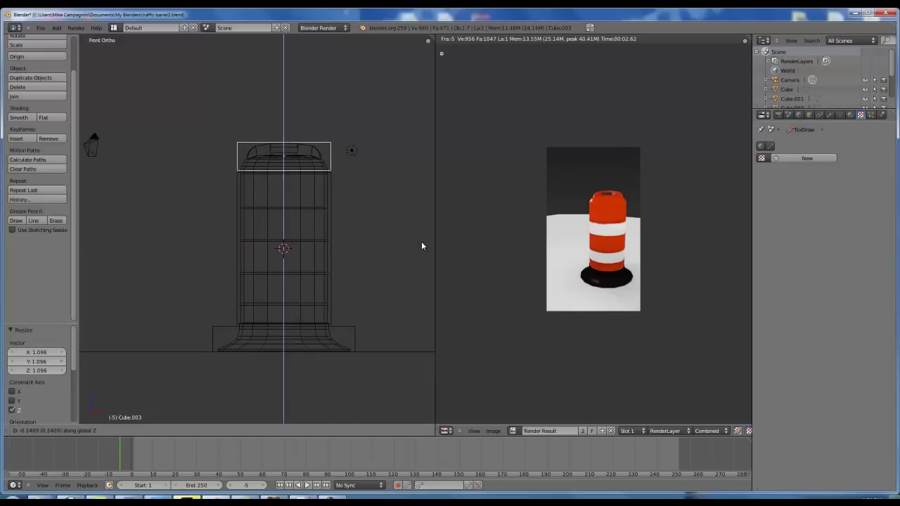
click(421, 242)
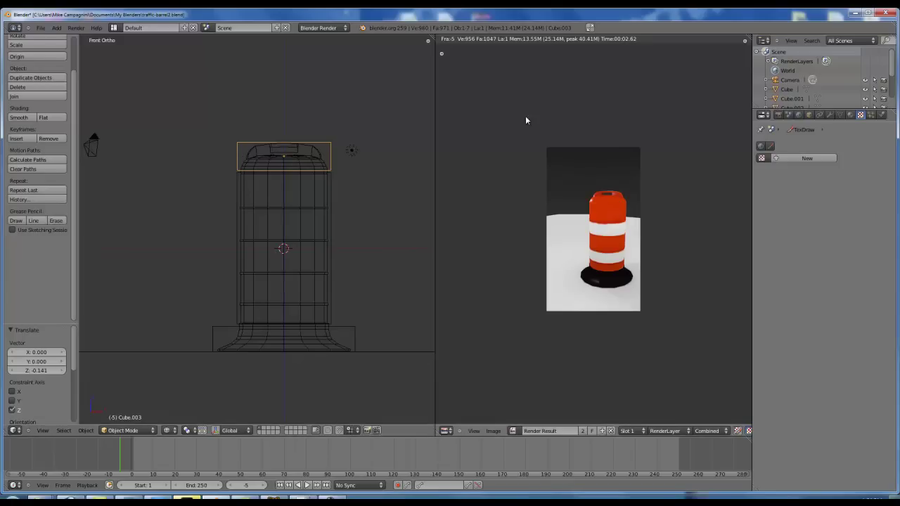
Step: Rename the body box to UCX_Cube2 and the base box to UCX_Cube3
click(809, 115)
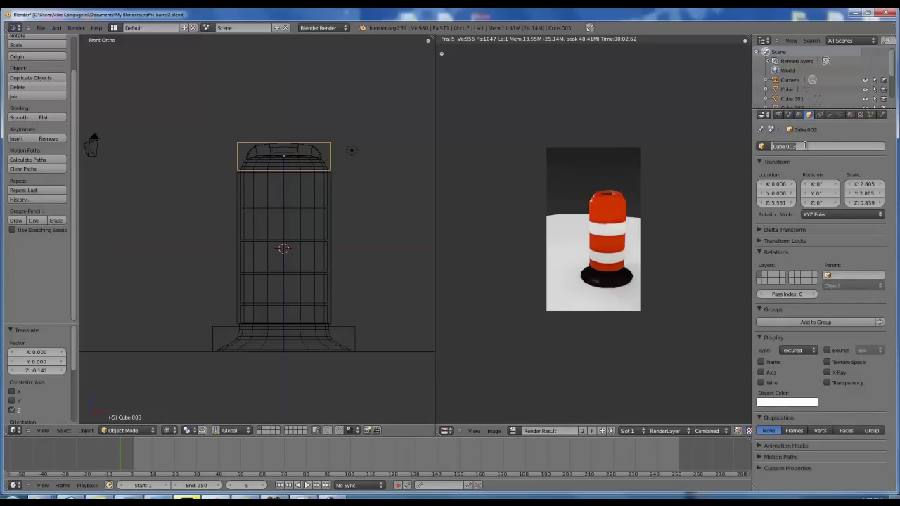
text(Box)
right_click(331, 184)
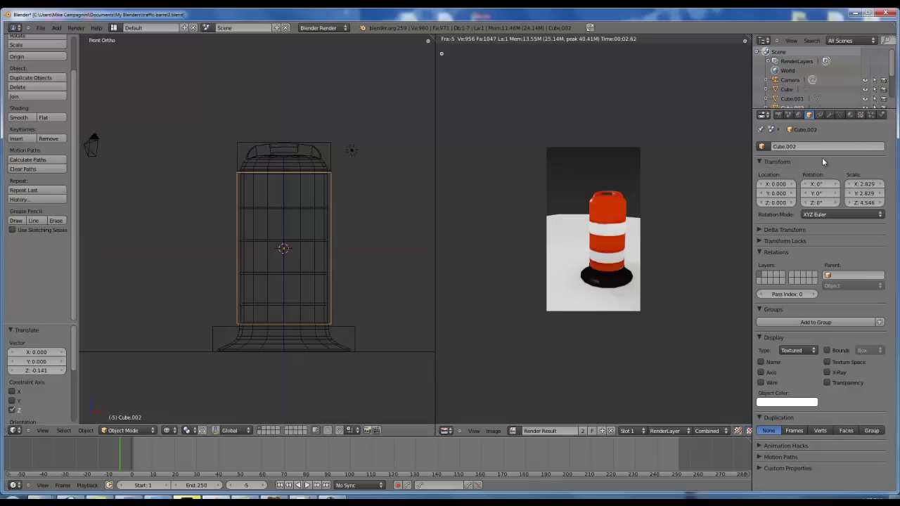
text(Bo)
key(Return)
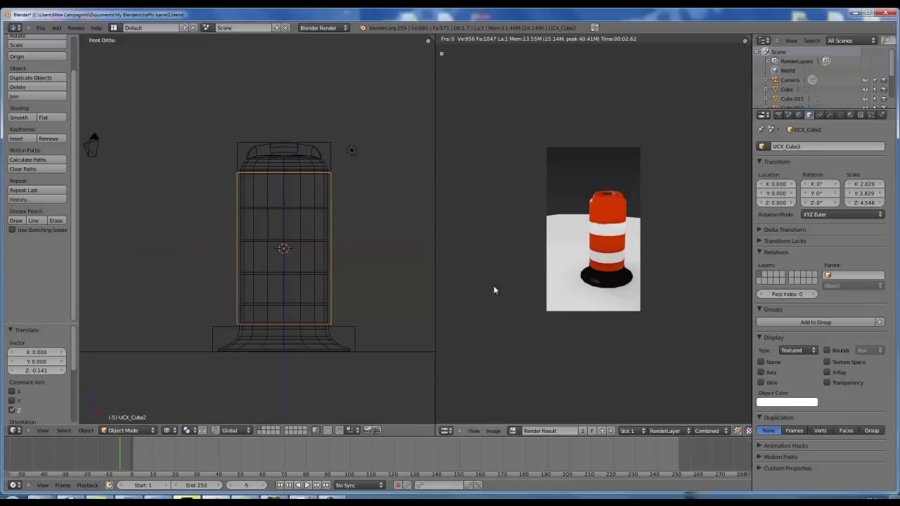
right_click(350, 334)
click(801, 145)
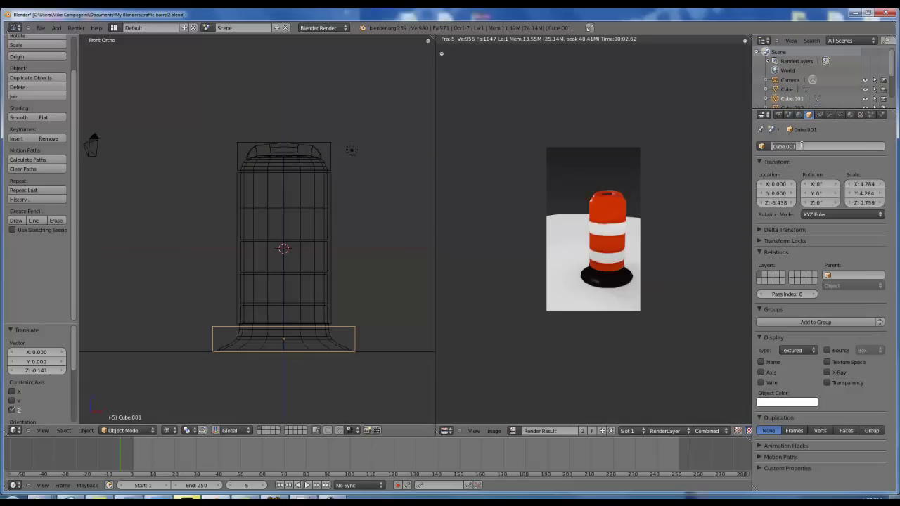
text(B)
key(Return)
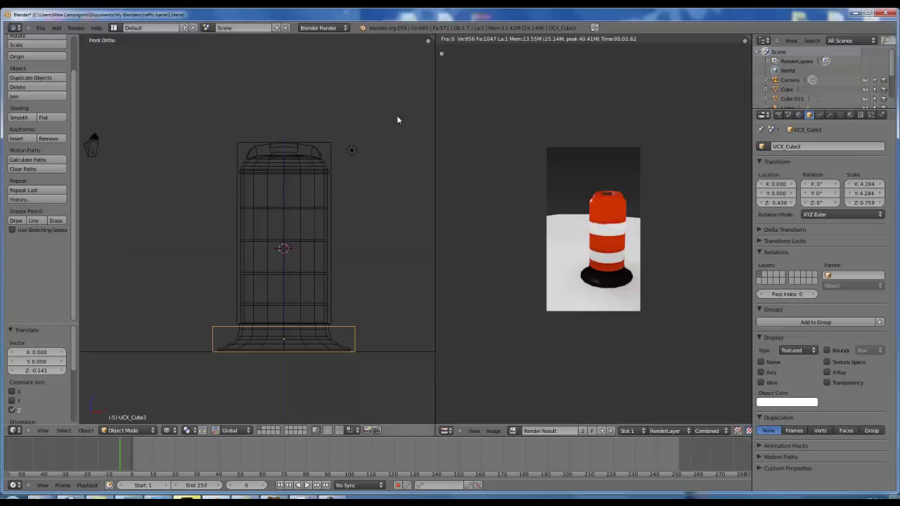
Step: Rename the top box to UCX_Cube1, then select the barrel, body and base boxes to verify
right_click(324, 146)
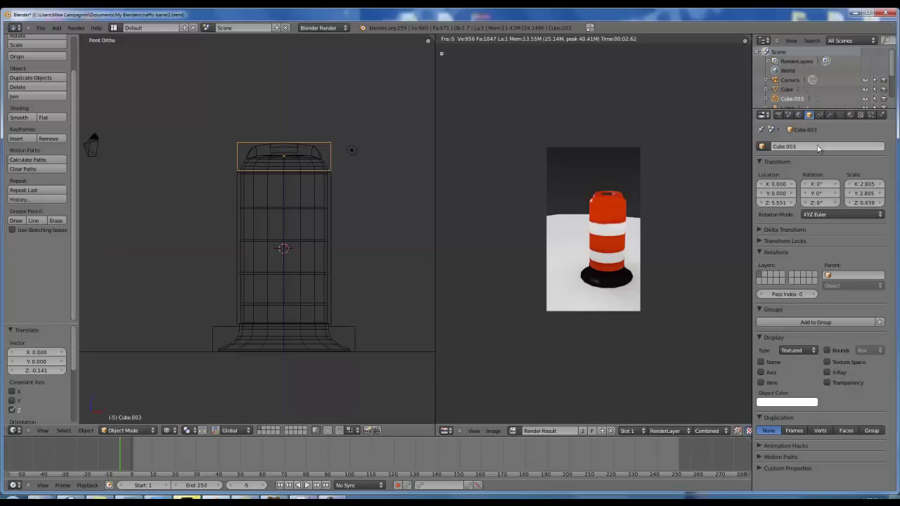
click(819, 146)
text(BCK)
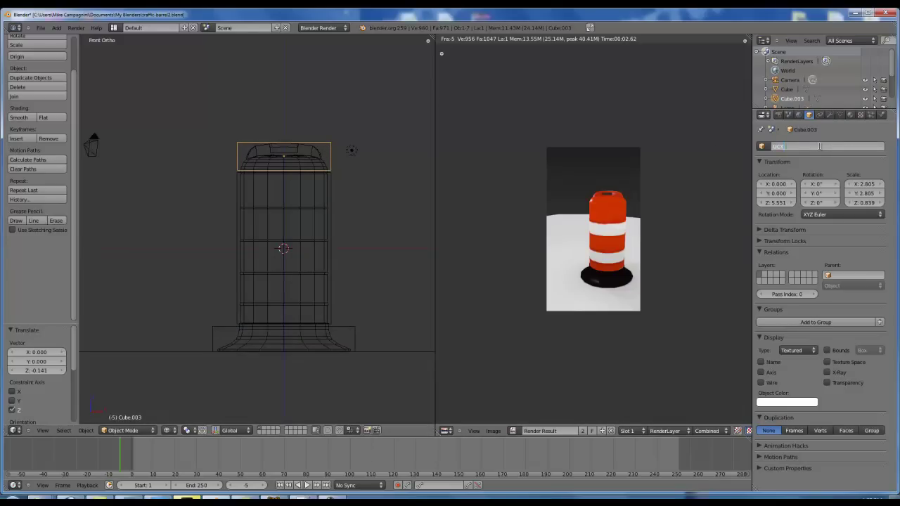
text(_Cube)
key(Return)
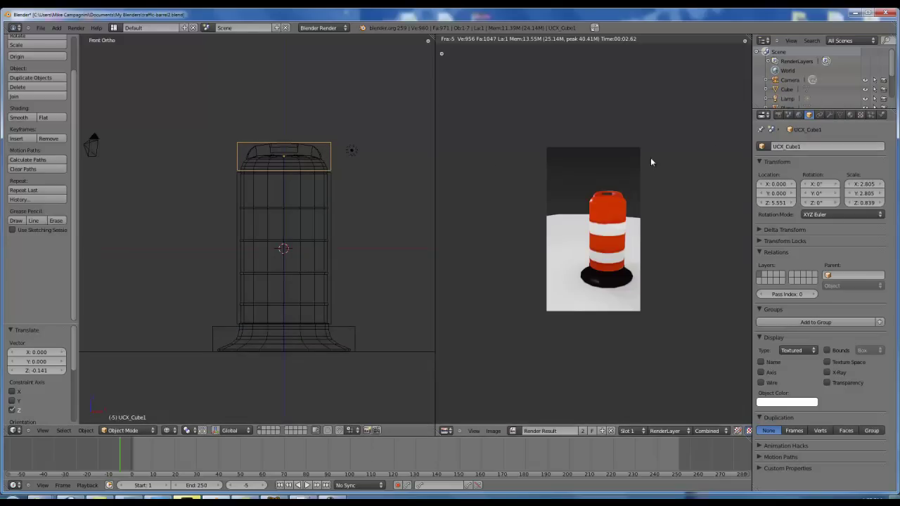
right_click(329, 181)
right_click(330, 181)
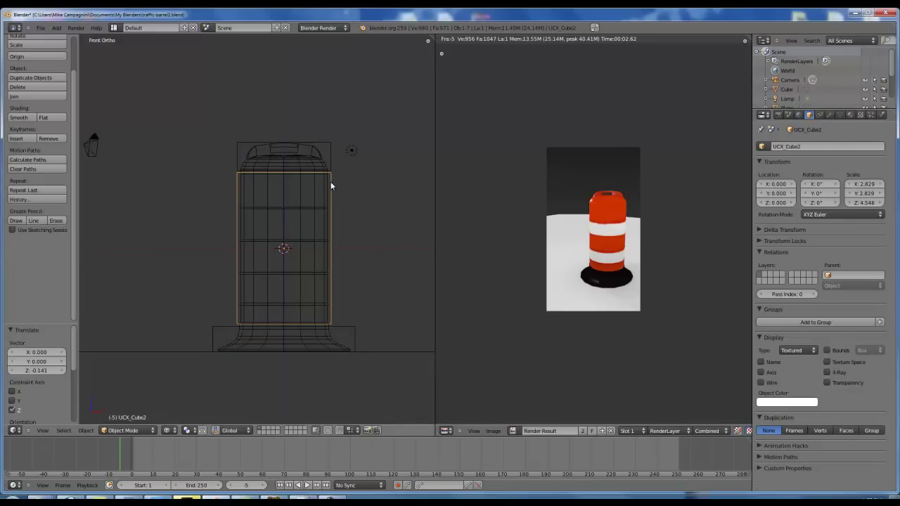
right_click(355, 333)
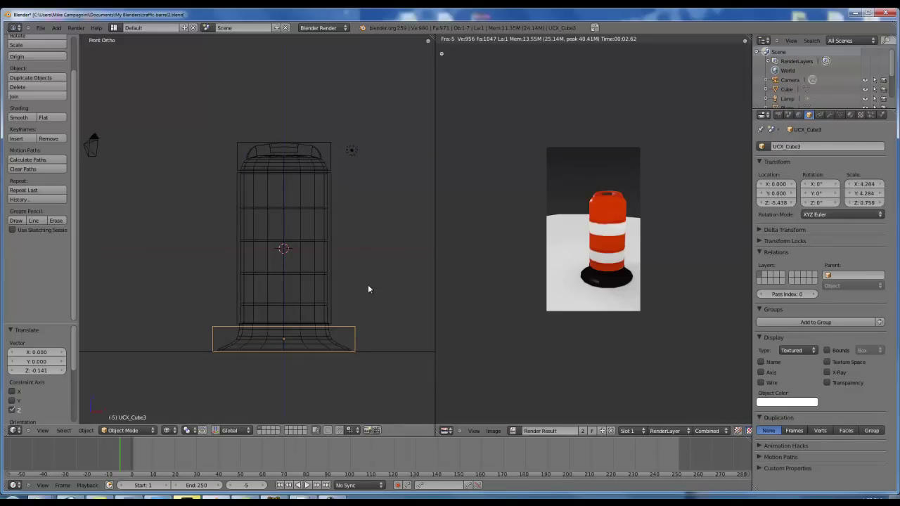
Step: Select the barrel, then UCX_Cube2 and UCX_Cube3 to confirm they wrap the body and base
key(x)
key(Escape)
right_click(239, 145)
right_click(240, 141)
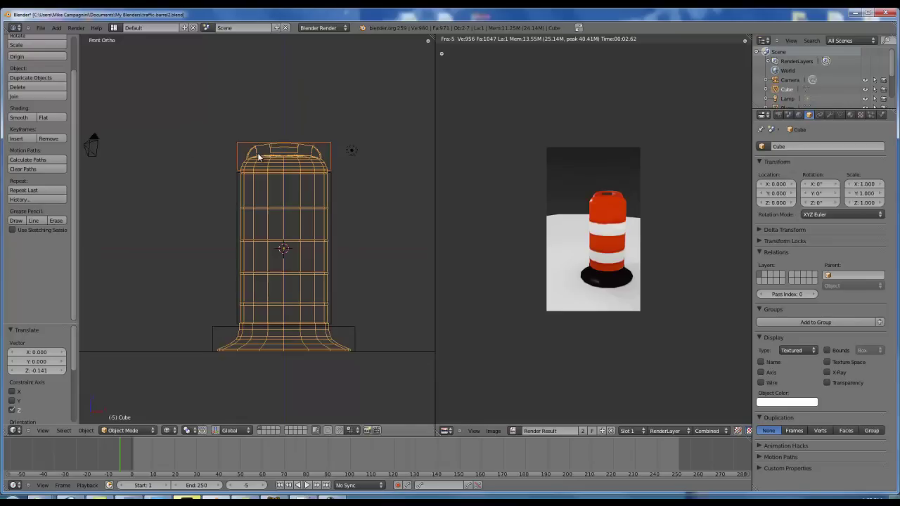
right_click(235, 250)
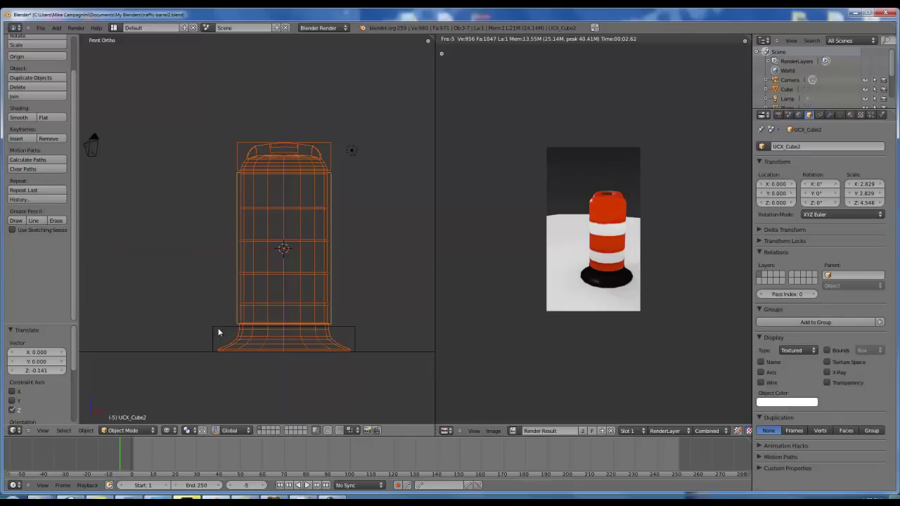
right_click(226, 327)
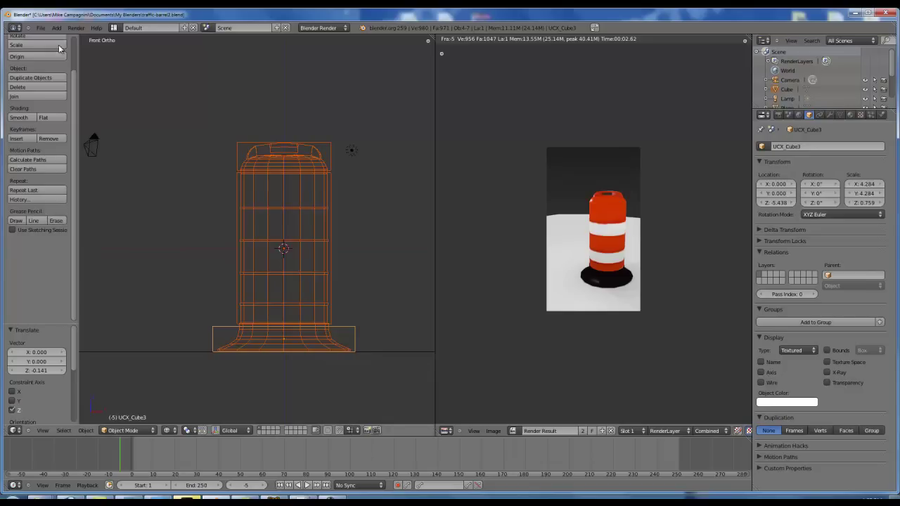
Step: Export the scene as an Ascii Scene Export (.ase) file traffic-barrel2.ase on the Desktop
click(41, 28)
mouse_move(69, 181)
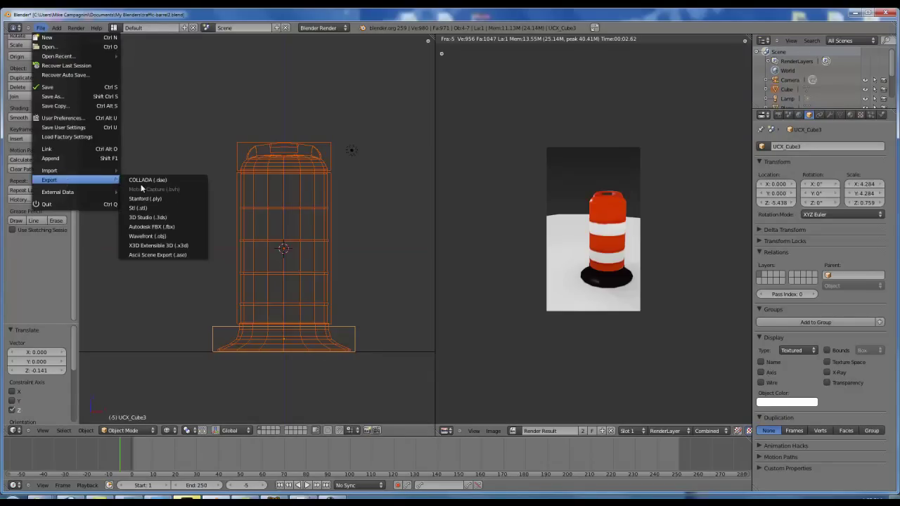
click(151, 255)
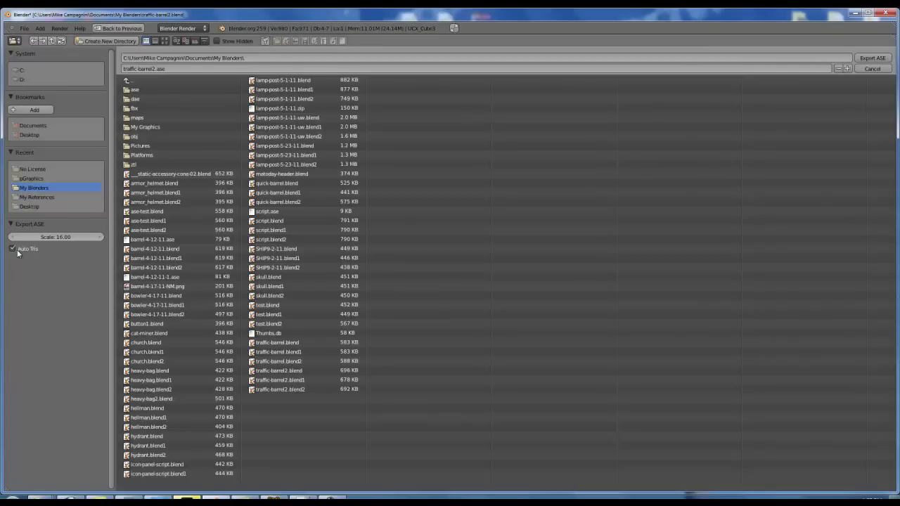
click(38, 135)
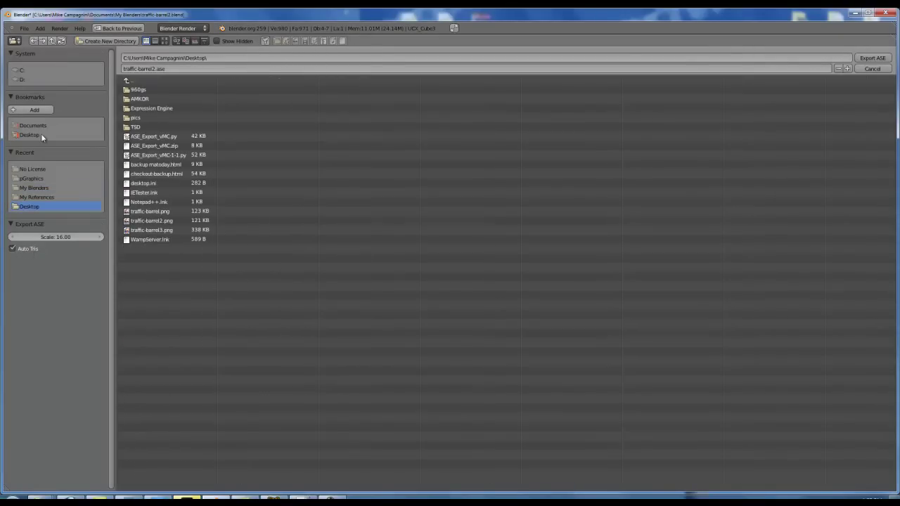
click(871, 58)
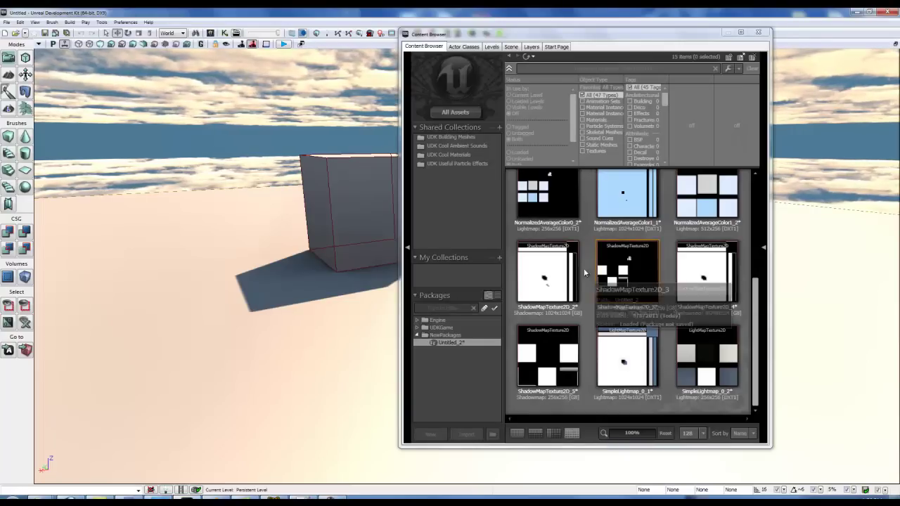
Step: Import traffic-barrel2.ase from the Desktop through the Content Browser into package Untitled_2
right_drag(336, 145, 338, 168)
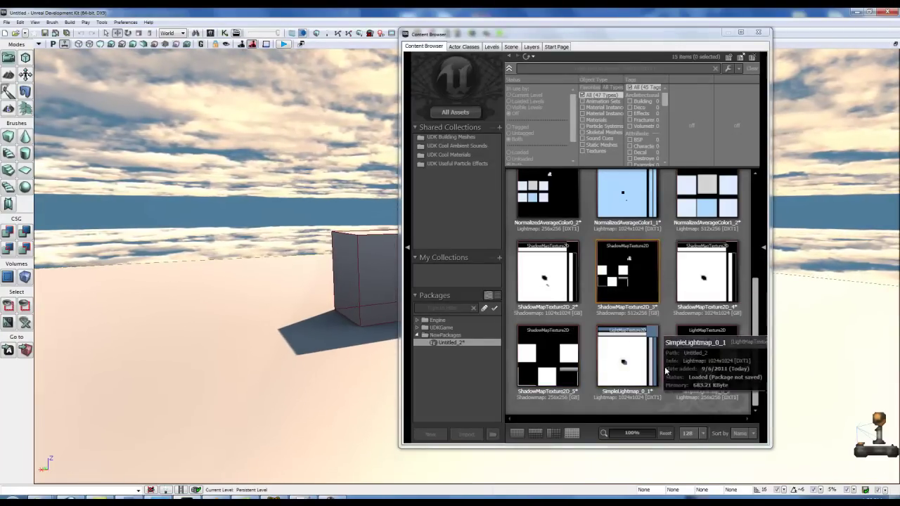
right_click(556, 410)
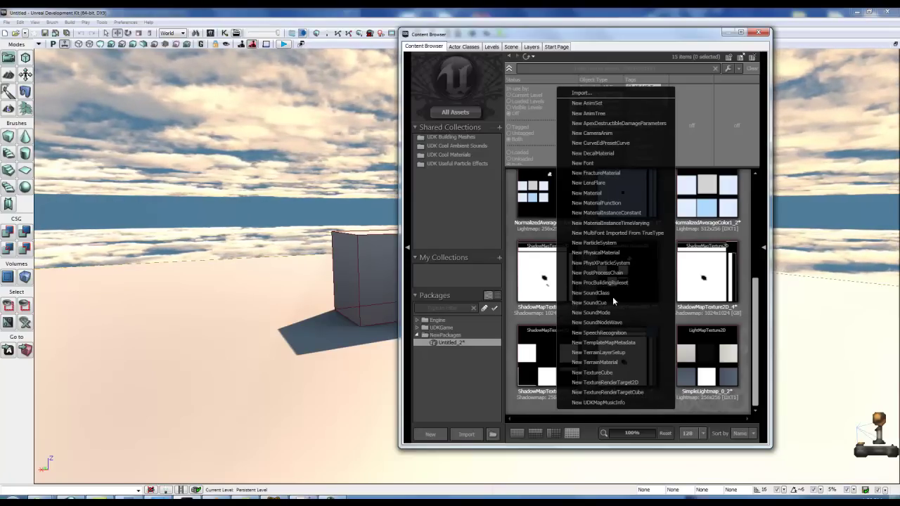
click(580, 93)
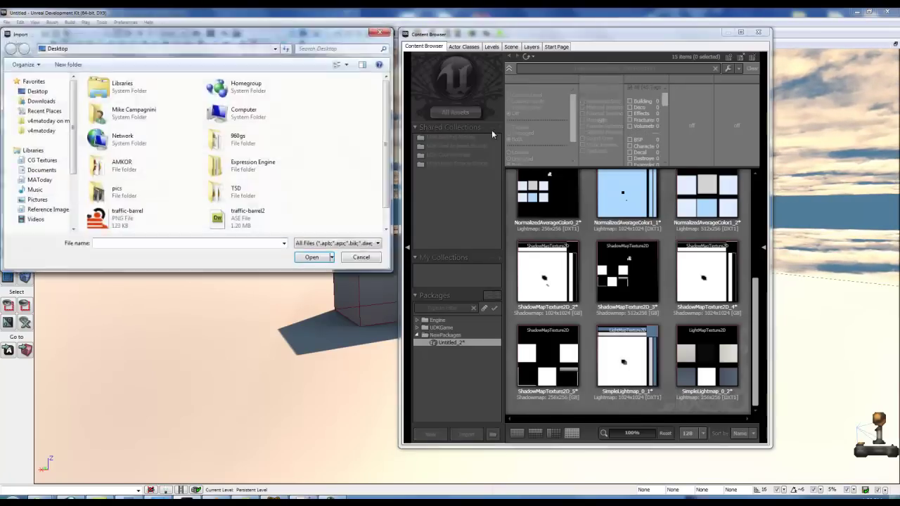
scroll(388, 154, down, 1)
click(246, 194)
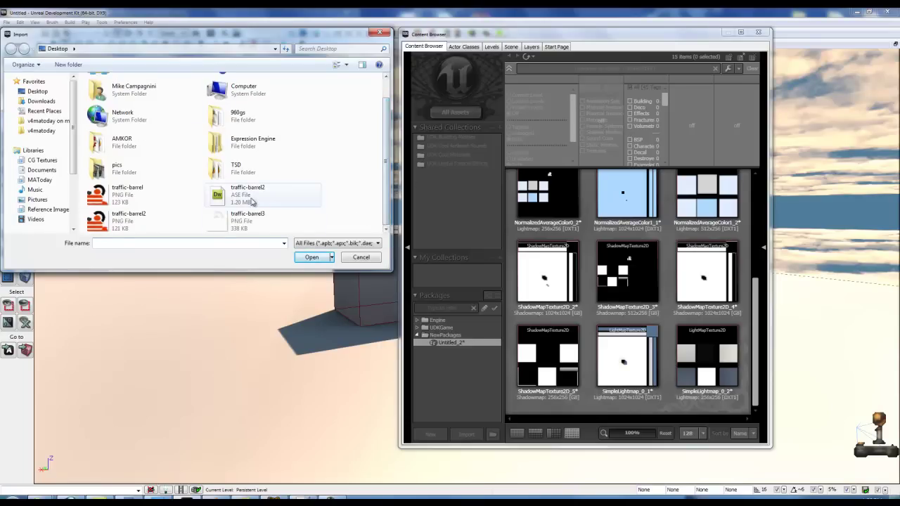
click(311, 256)
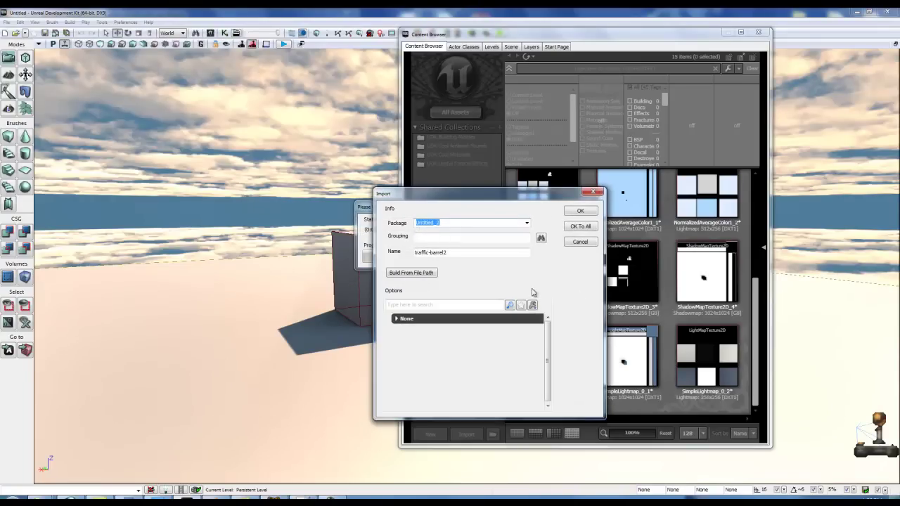
click(588, 212)
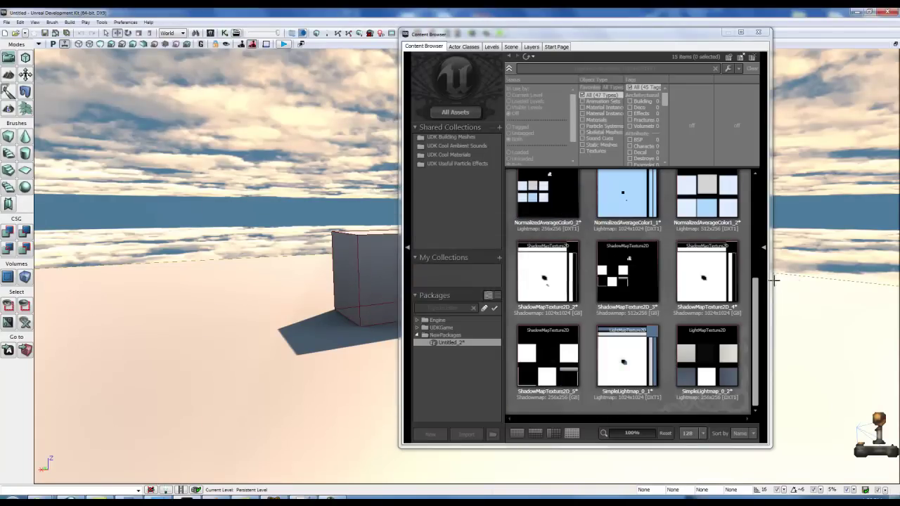
Step: Import the traffic-barrel2.png texture with Create Material? enabled
right_click(663, 392)
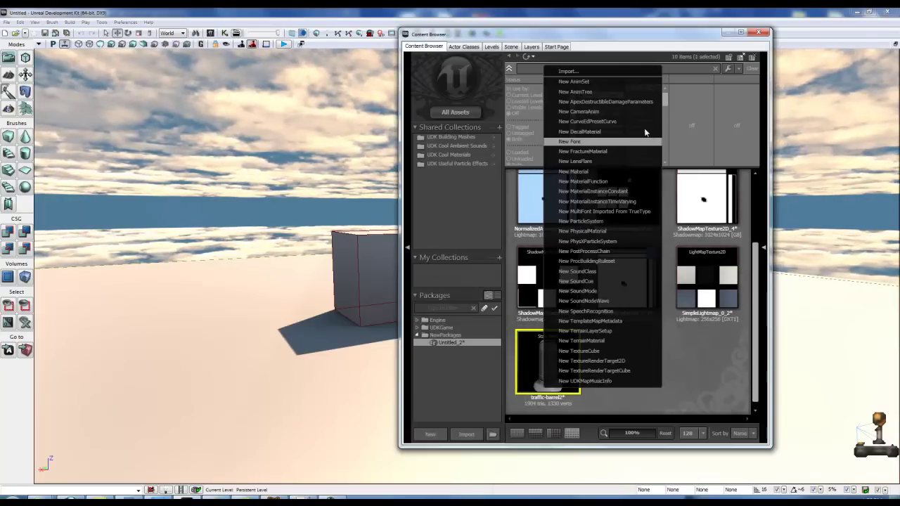
click(601, 79)
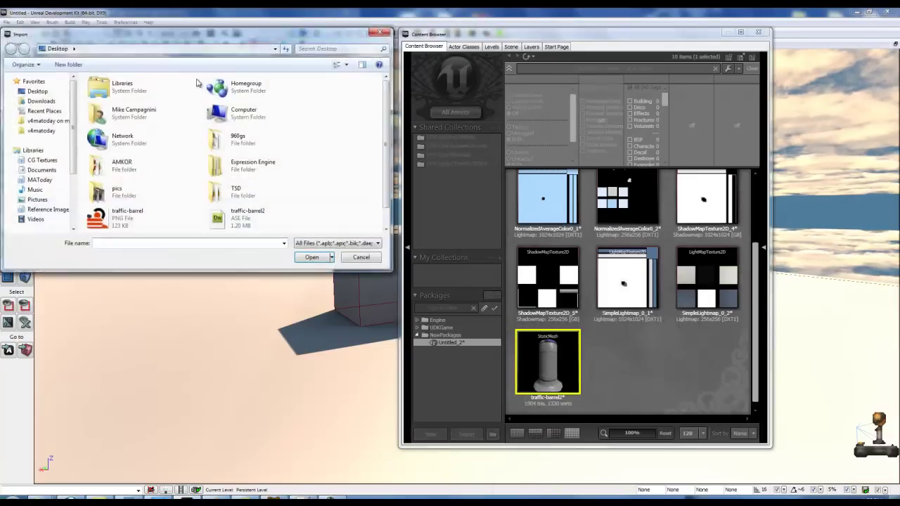
scroll(386, 140, down, 1)
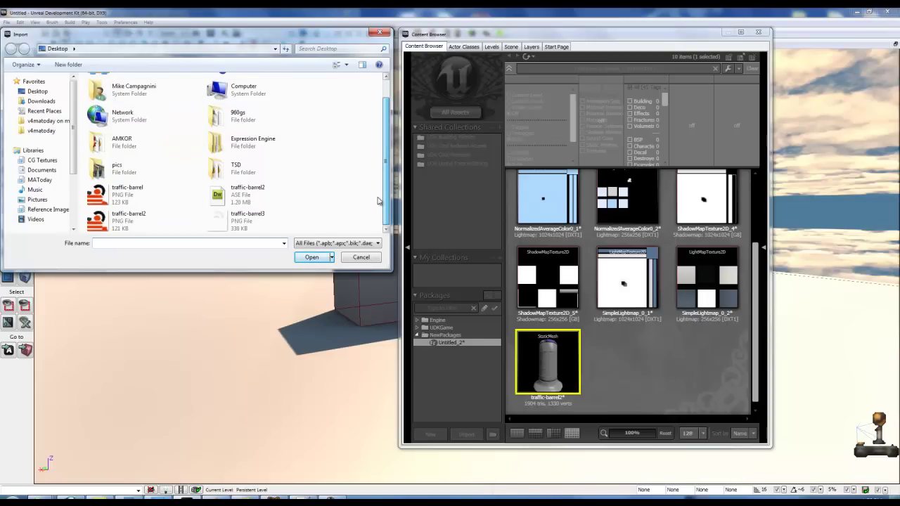
click(133, 222)
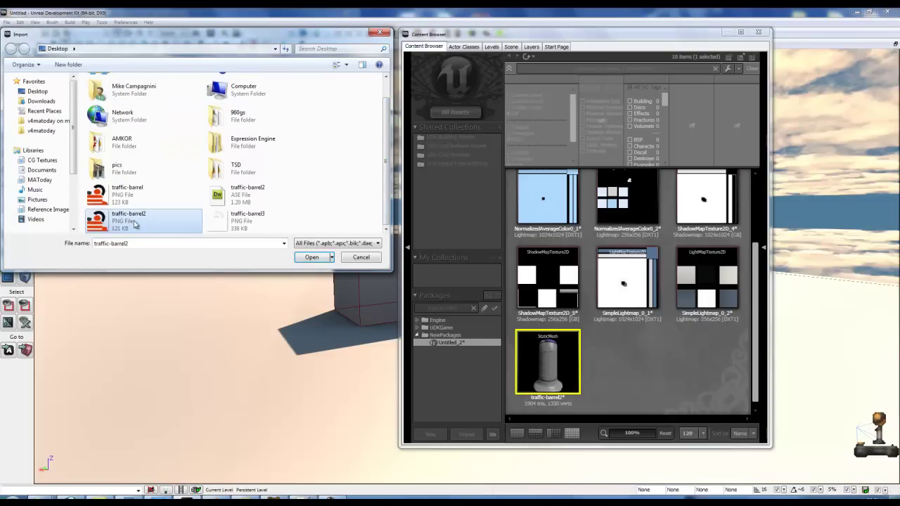
double_click(134, 222)
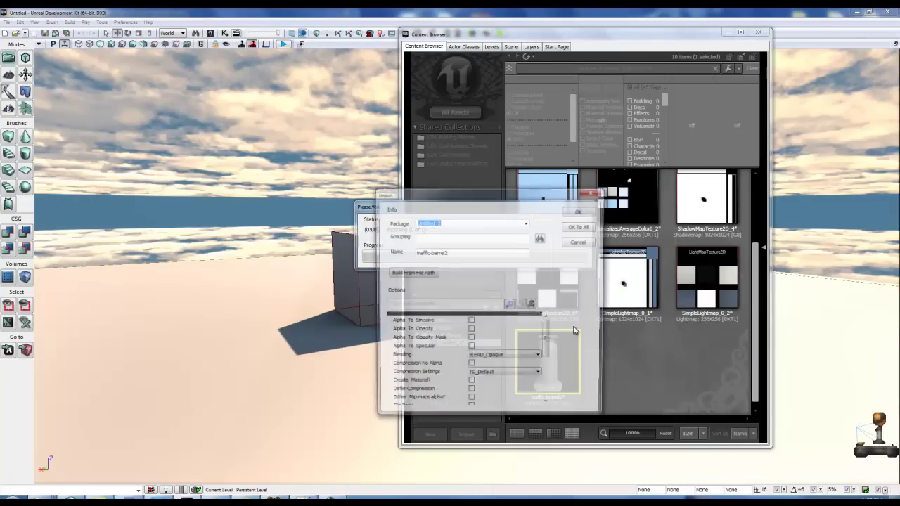
click(470, 384)
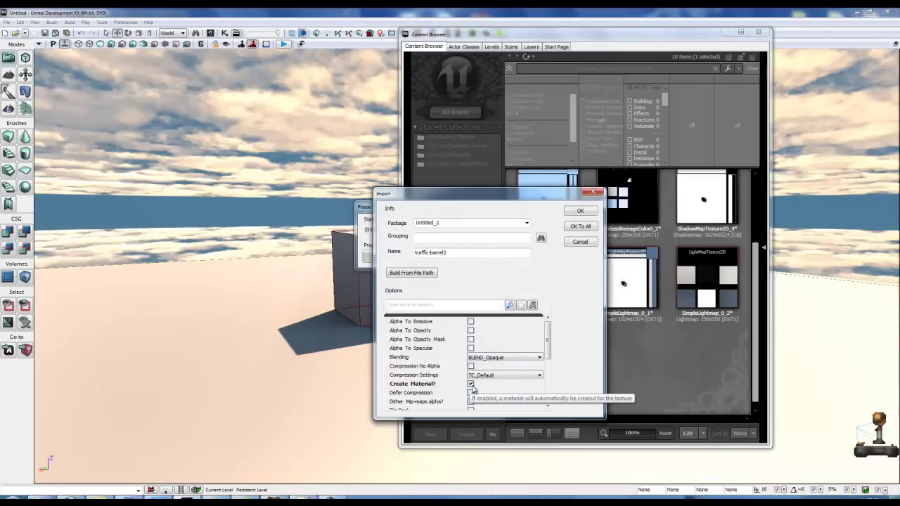
click(580, 212)
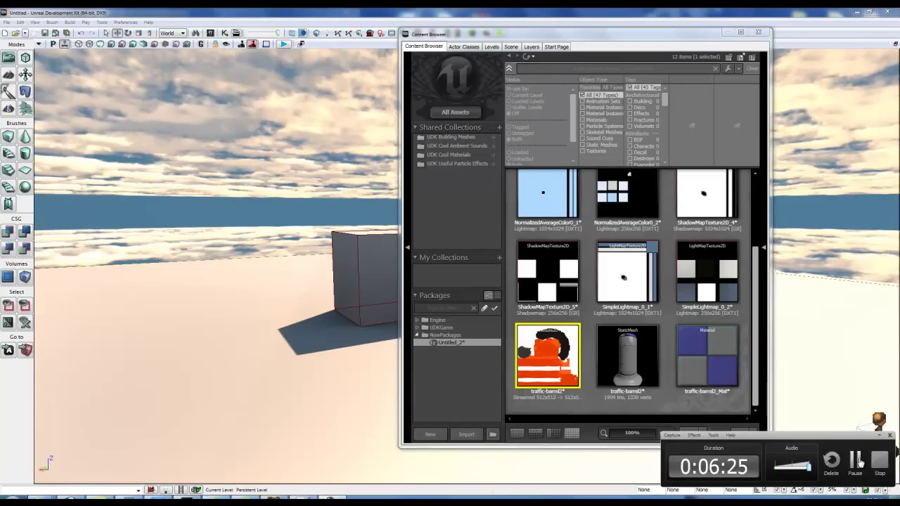
Step: Place the traffic-barrel2 static mesh in the level beside the cube and raise it
click(643, 355)
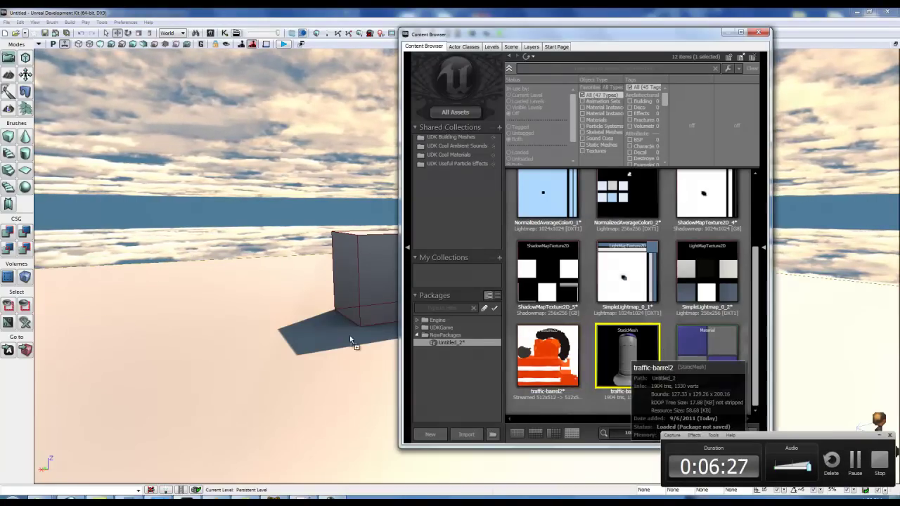
click(261, 352)
drag(260, 307, 255, 265)
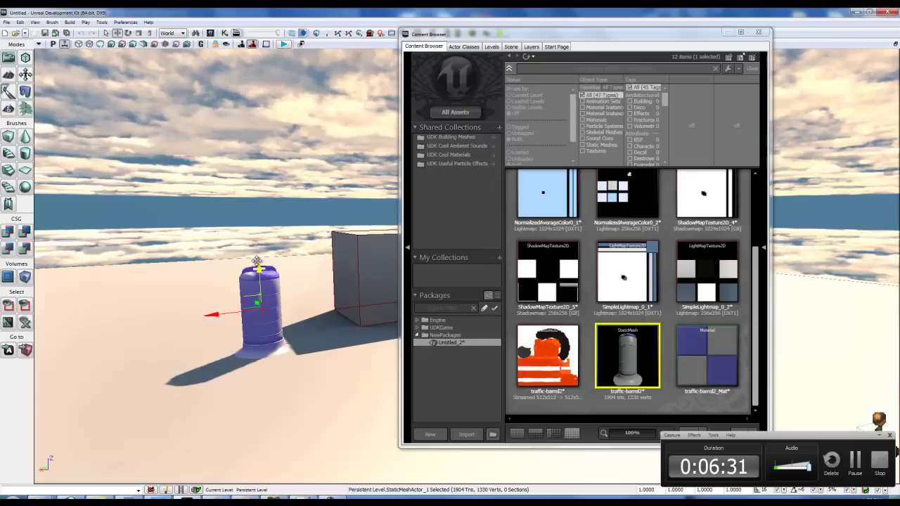
Step: Check the traffic-barrel2_Mat texture's Diffuse link in the material editor and apply it
click(710, 348)
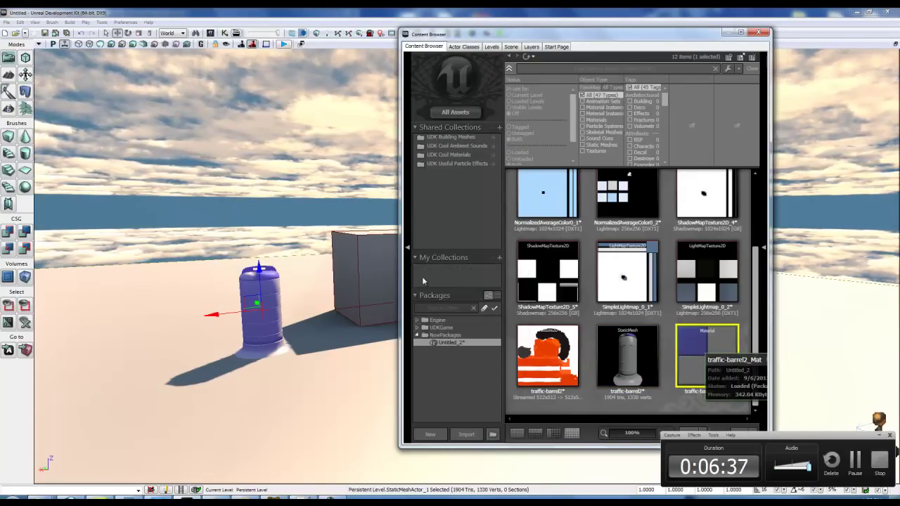
key(Return)
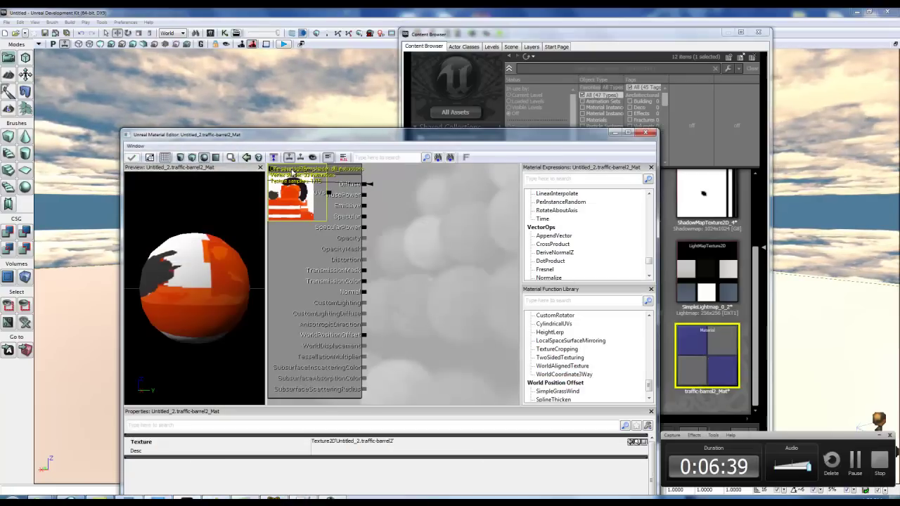
drag(293, 171, 431, 229)
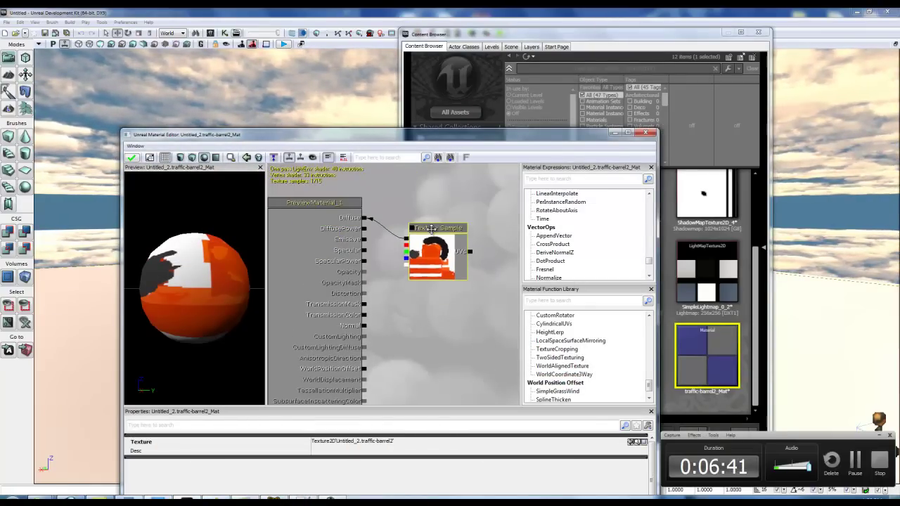
click(132, 158)
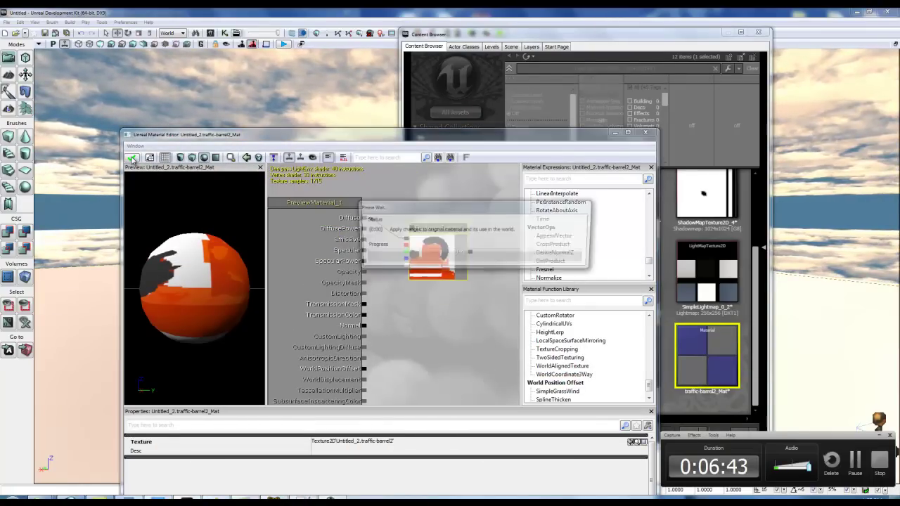
click(645, 132)
Step: Drag the traffic-barrel2_Mat material onto the barrel in the level
drag(694, 368, 254, 287)
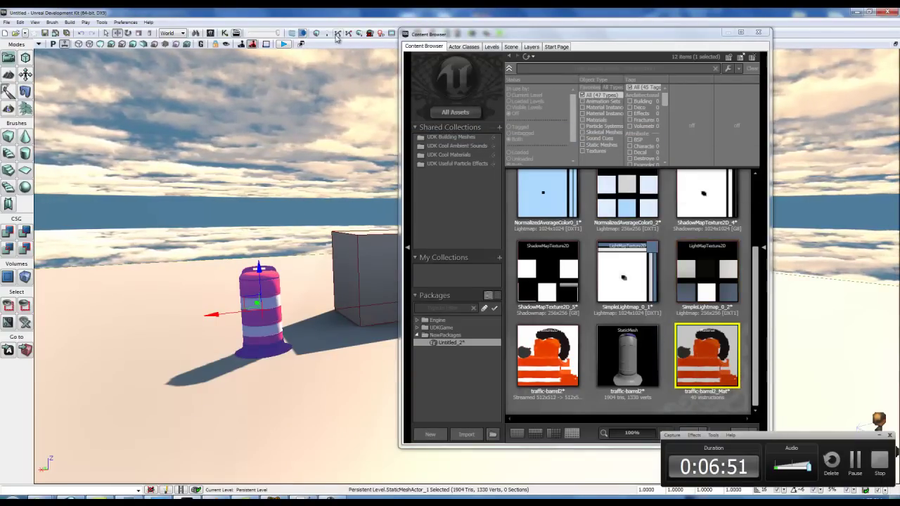
click(856, 460)
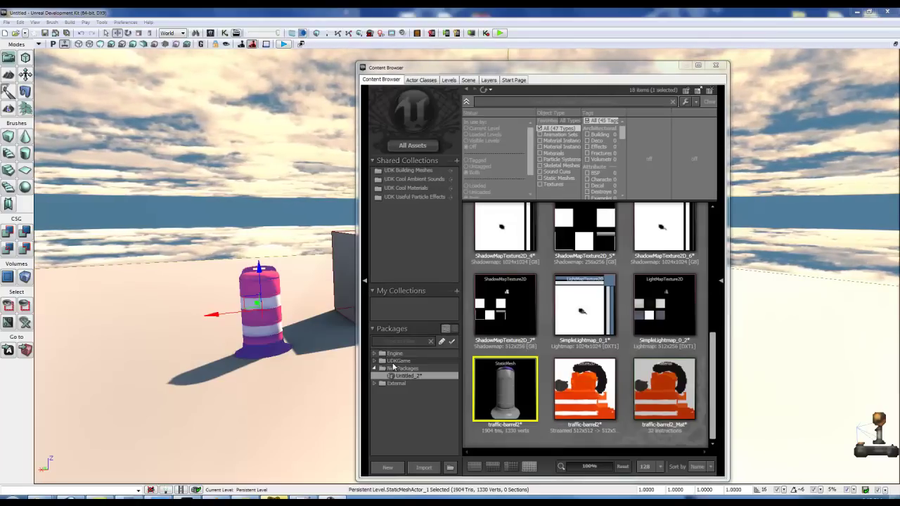
mouse_move(499, 384)
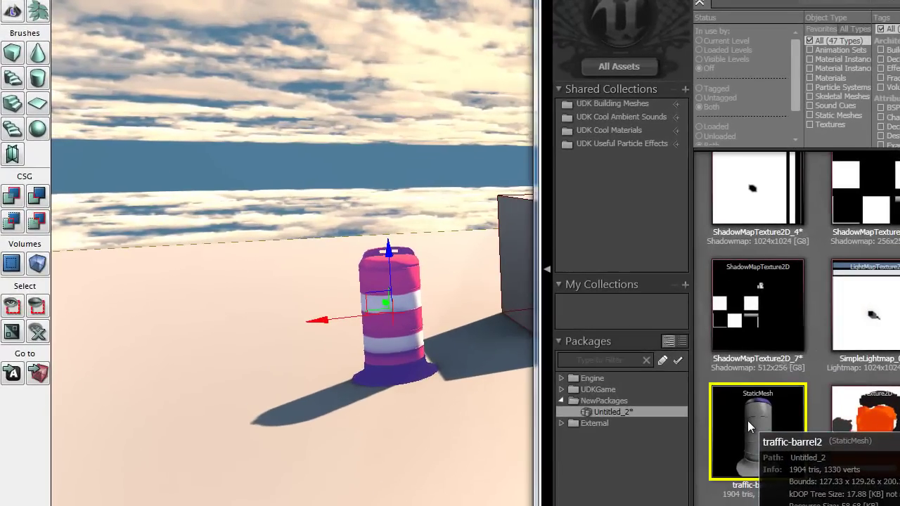
Step: Inspect traffic-barrel2's collision primitives in the Static Mesh Editor from several angles, then hide them
double_click(747, 420)
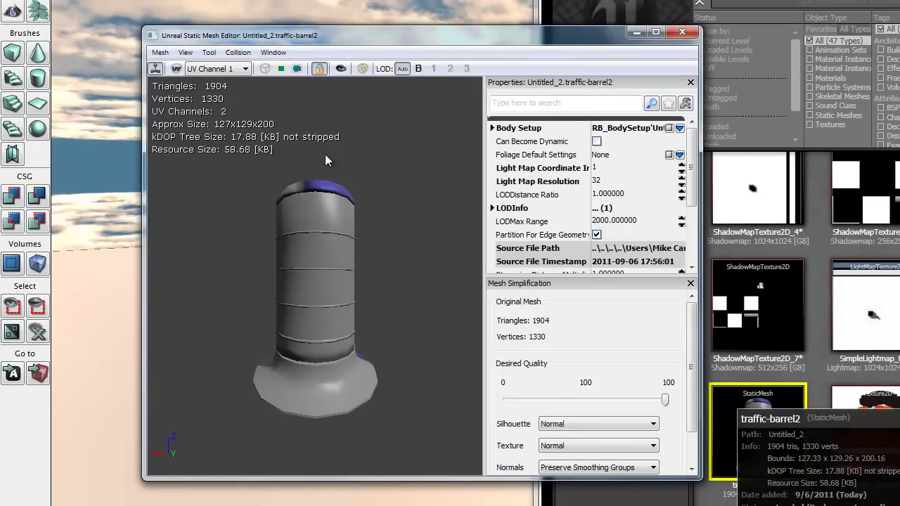
drag(427, 203, 247, 106)
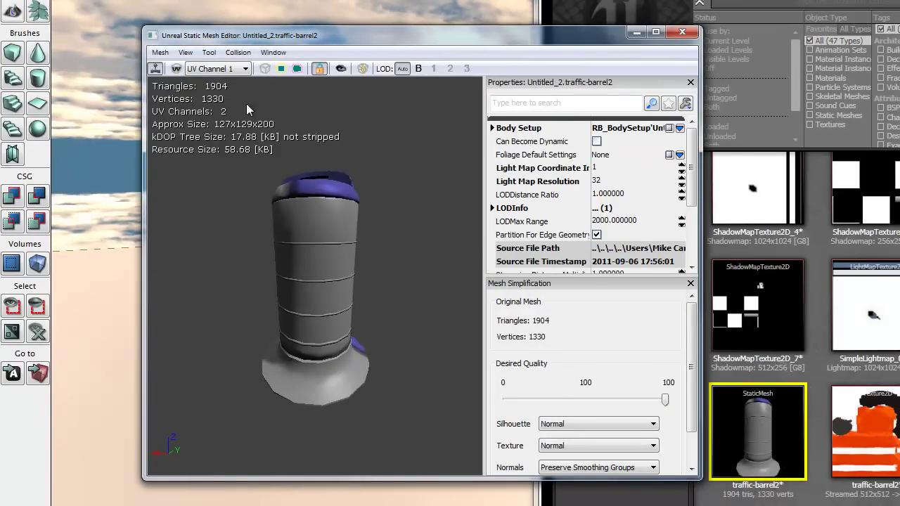
click(297, 68)
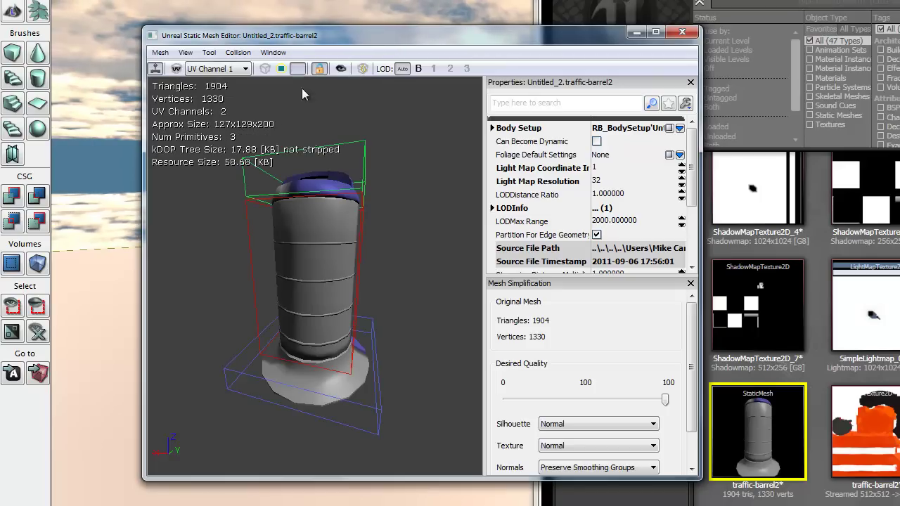
drag(436, 279, 254, 253)
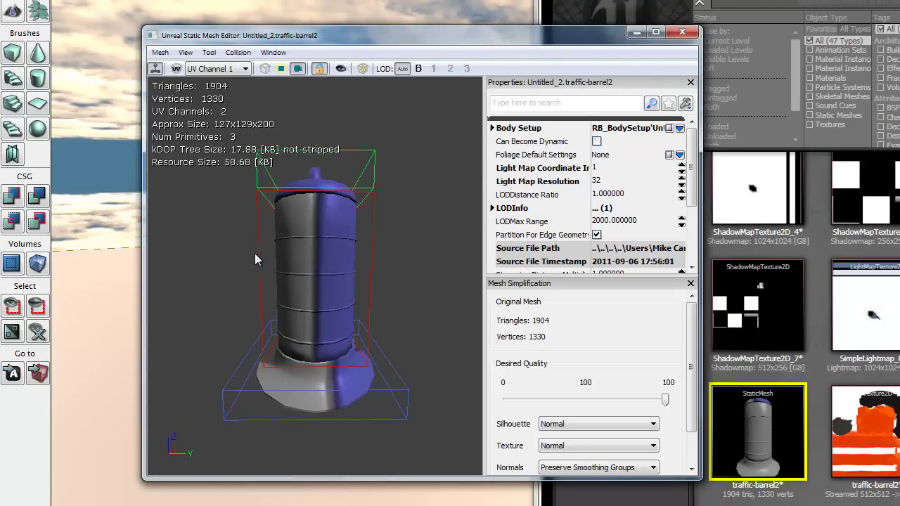
click(296, 71)
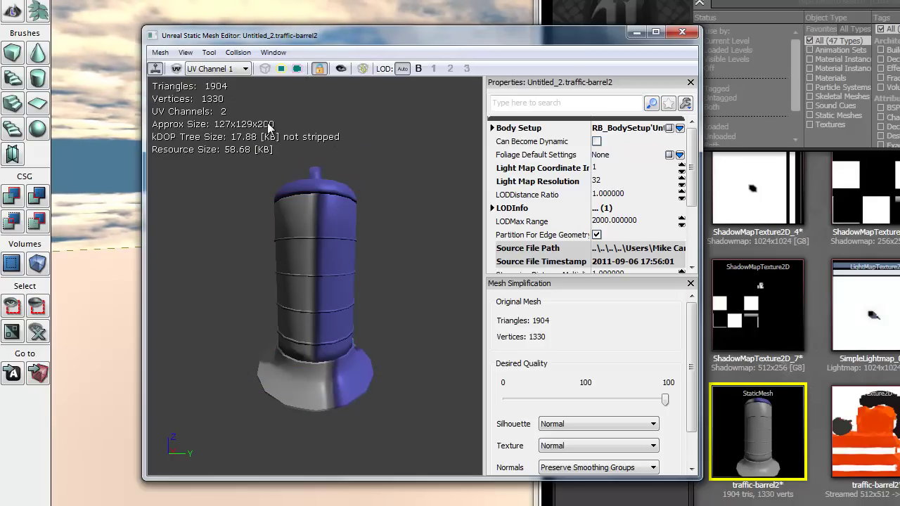
Step: Show the UV overlay and compare the layouts of UV channels 0 and 1
click(176, 69)
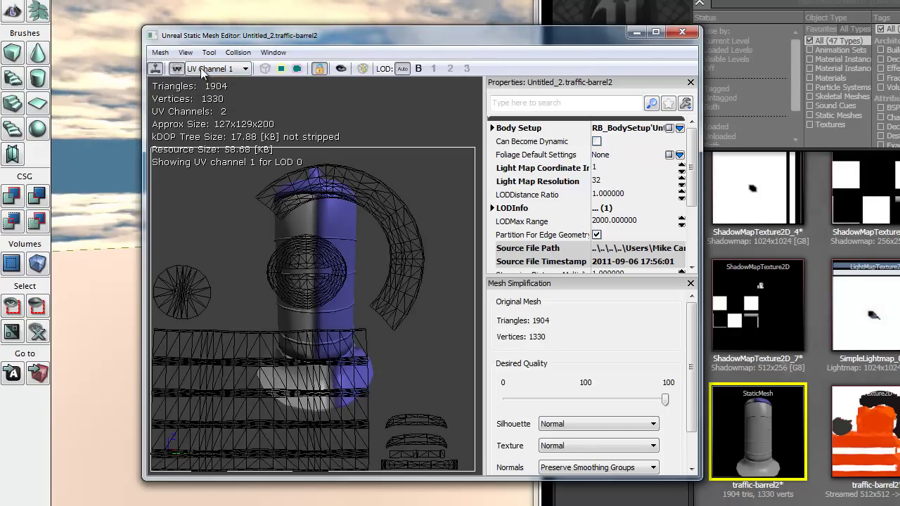
click(211, 68)
click(209, 79)
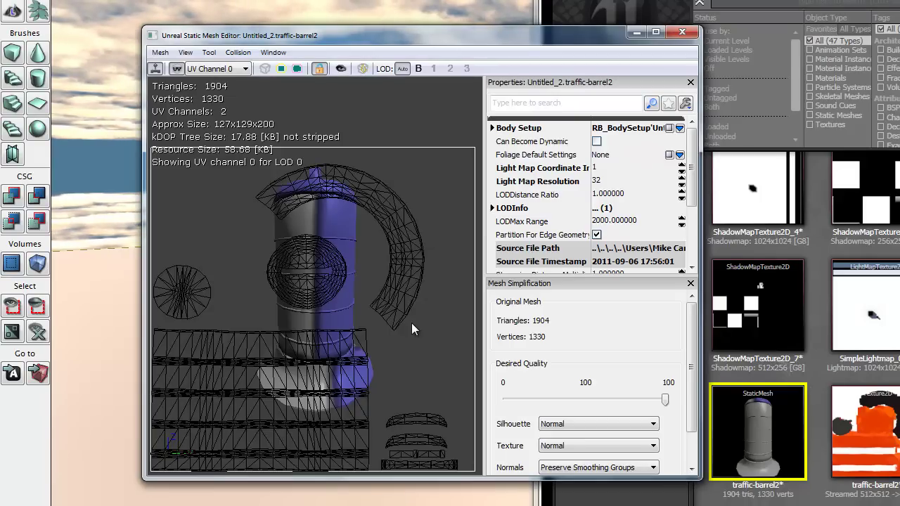
click(246, 68)
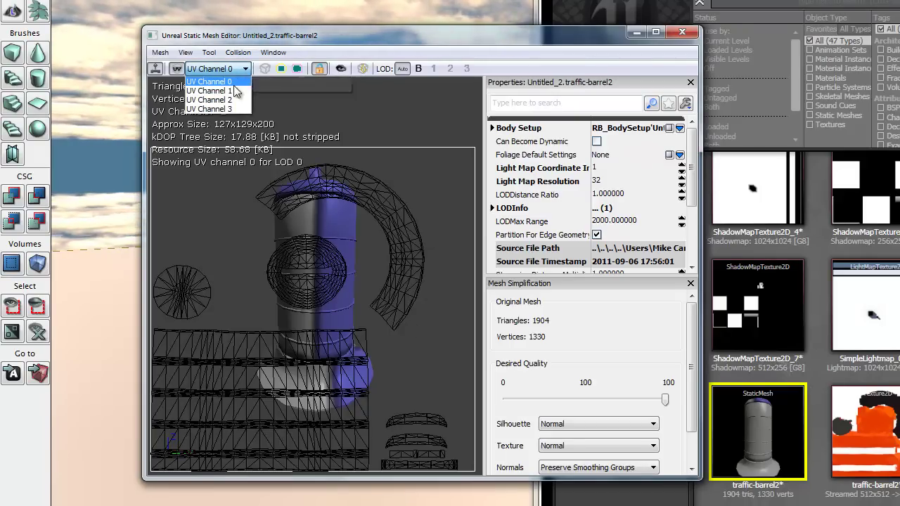
click(234, 90)
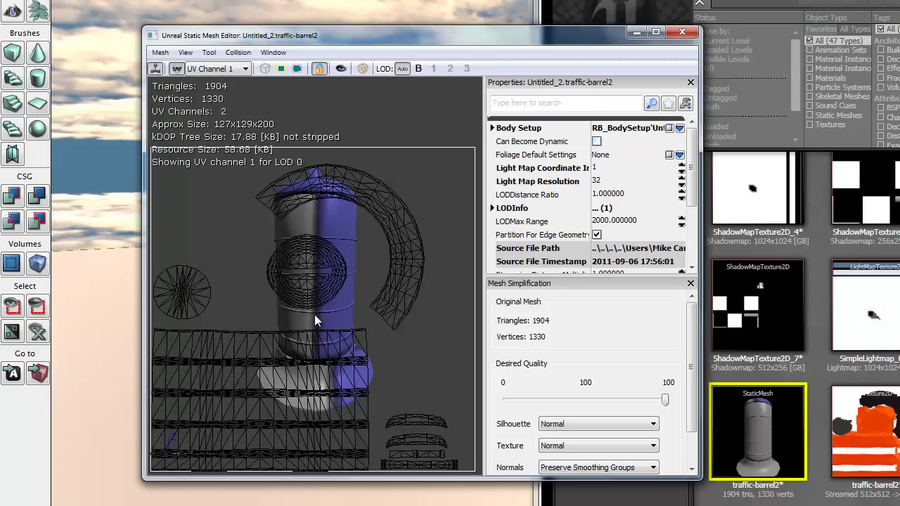
click(205, 71)
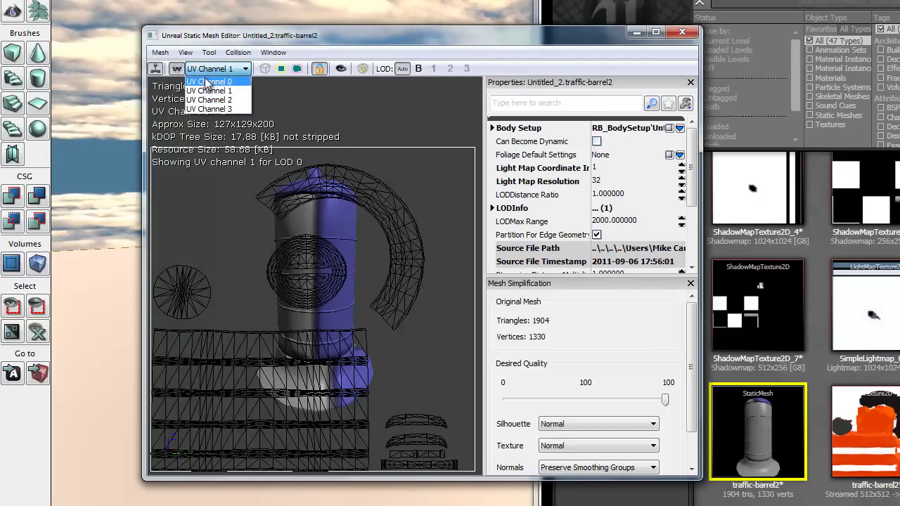
click(188, 80)
Step: Turn collision back on, hide the UVs, orbit to check collision, and close the editor
click(296, 69)
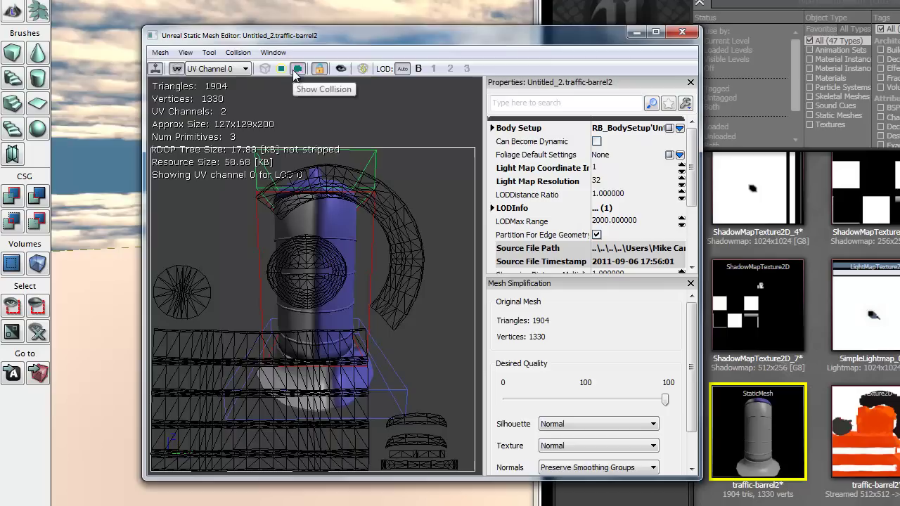
click(176, 69)
drag(421, 244, 278, 244)
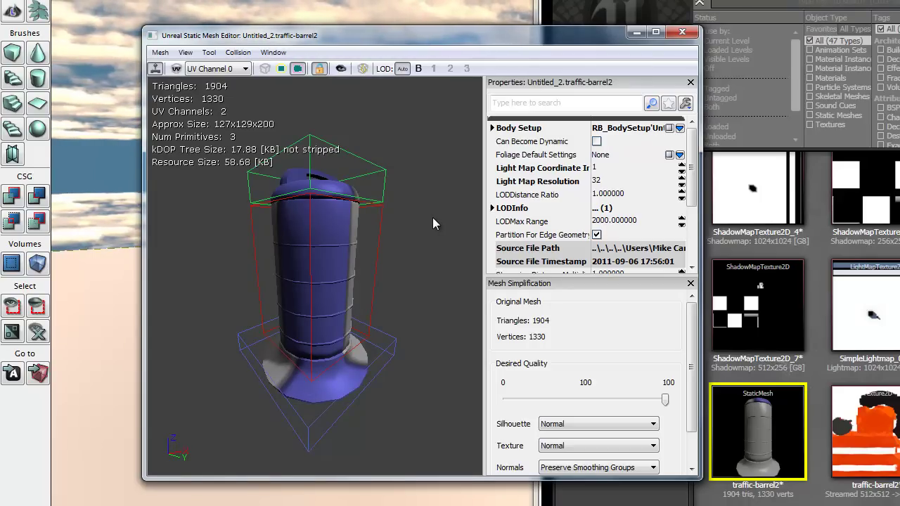
click(683, 34)
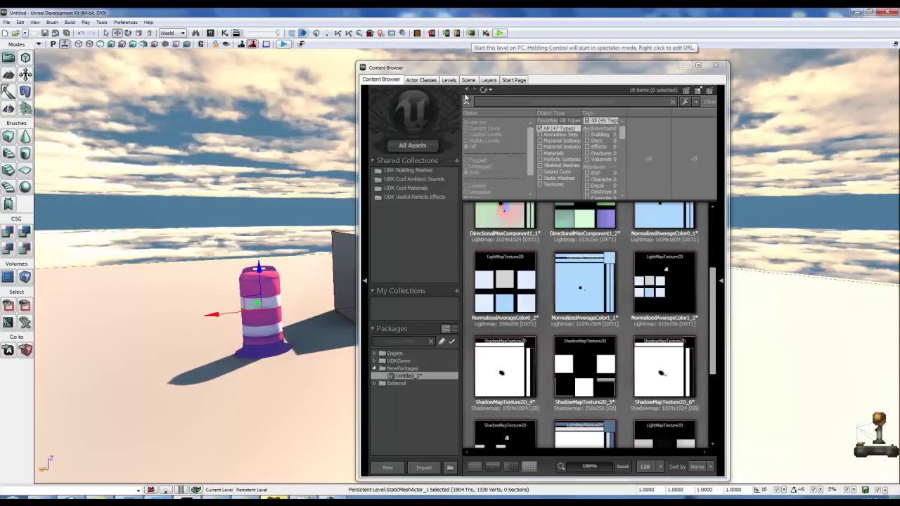
Step: Save the map and launch the level in a standalone PC game window
key(ctrl+s)
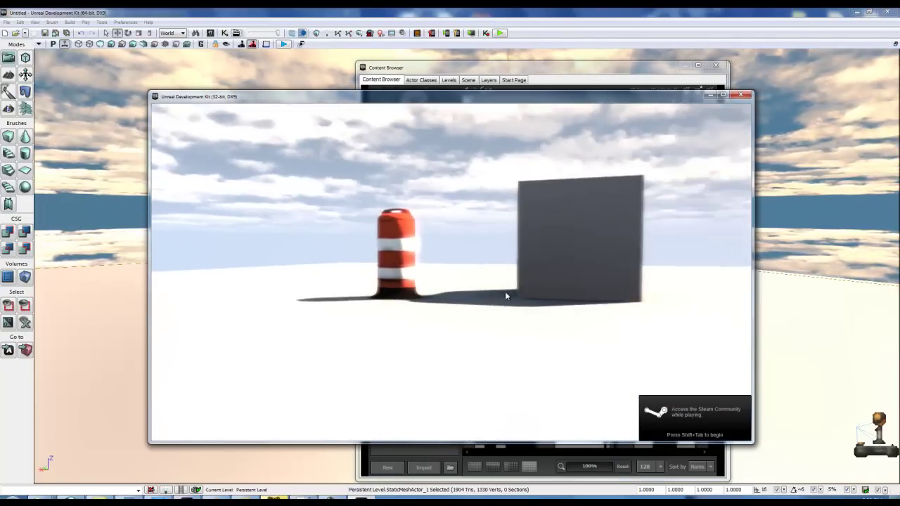
Step: Walk toward and away from the barrel, then enable fly mode with the console command 'fly'
key(w)
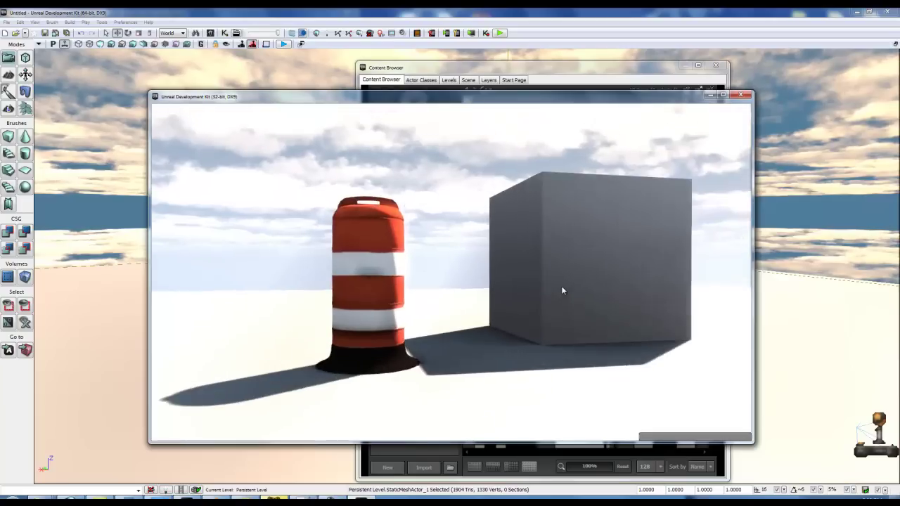
key(s)
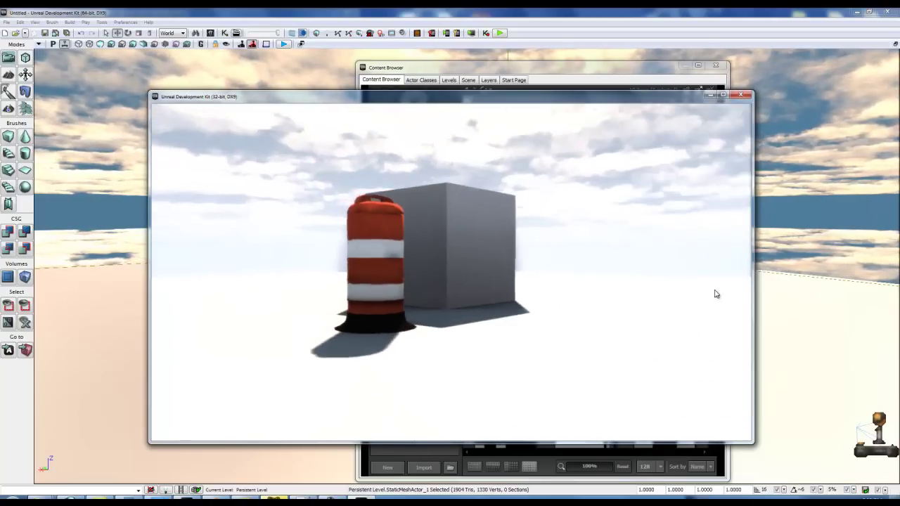
key(grave)
text(fly)
key(Return)
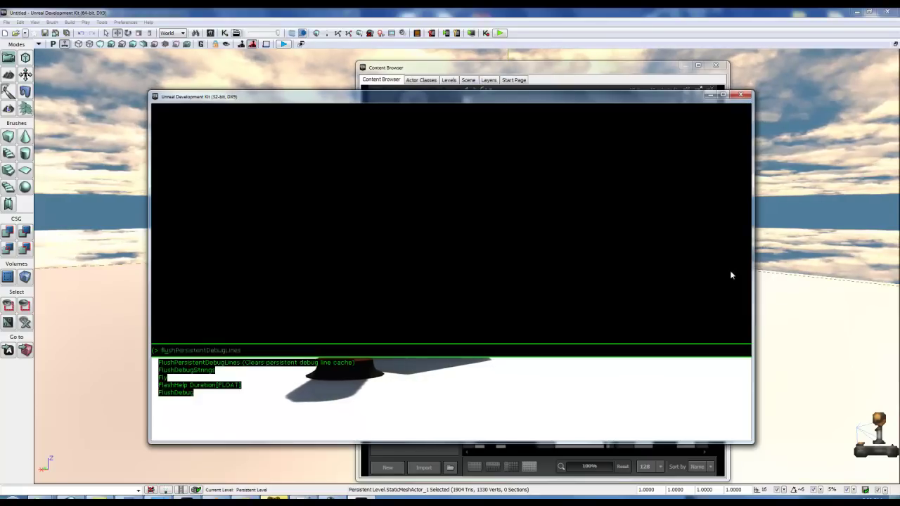
key(grave)
Step: Fly forward, back and side to side around the striped barrel and the cube
key(s)
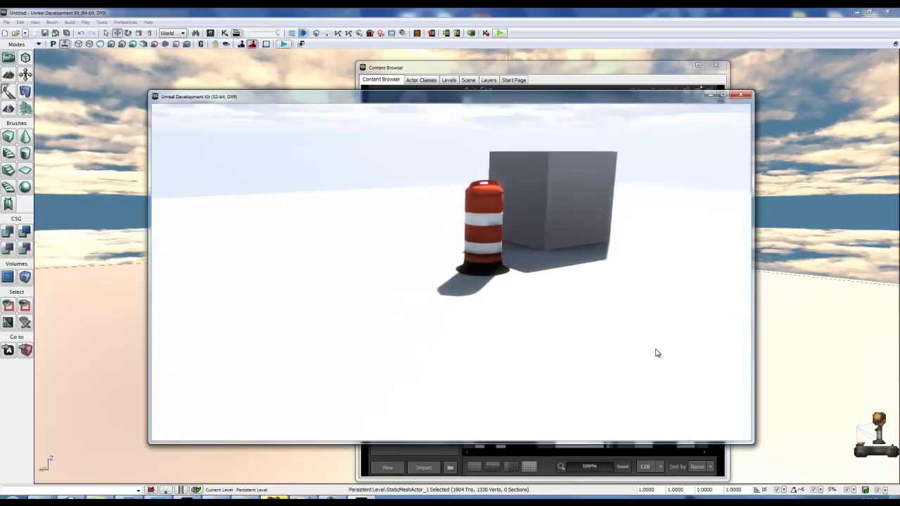
key(d)
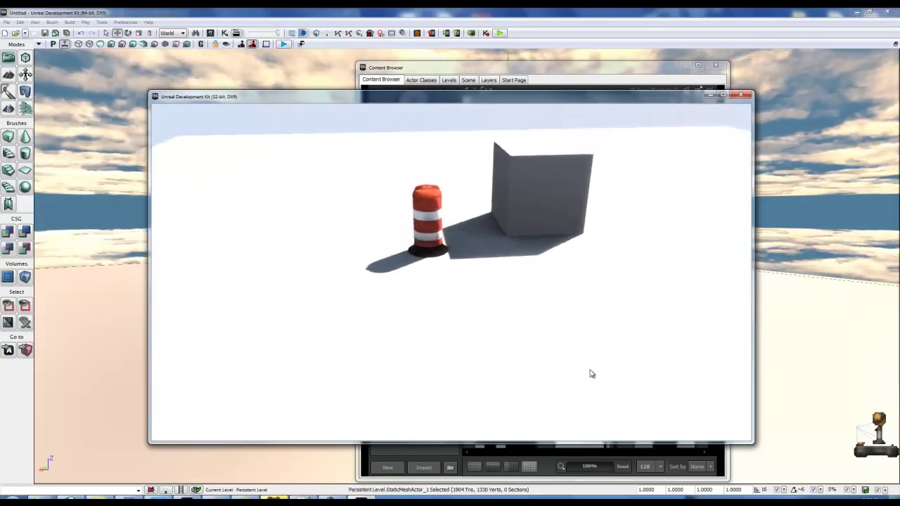
key(d)
key(a)
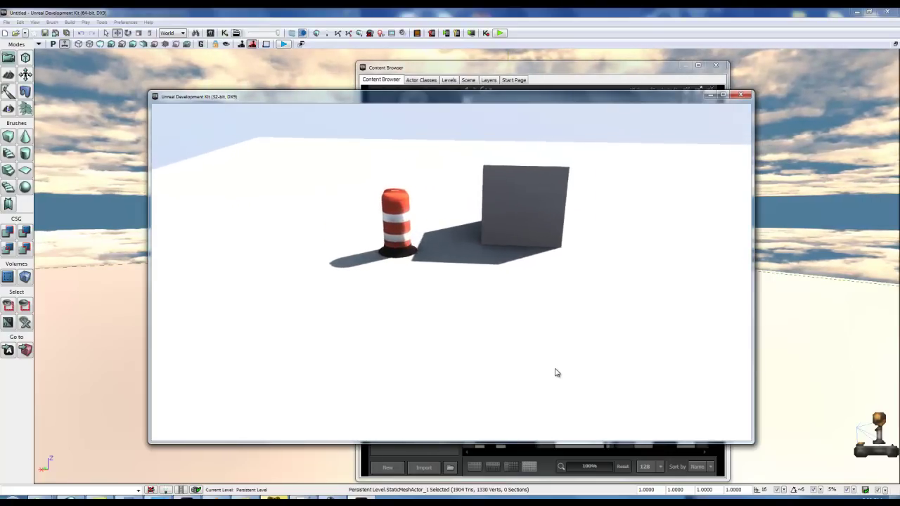
key(w)
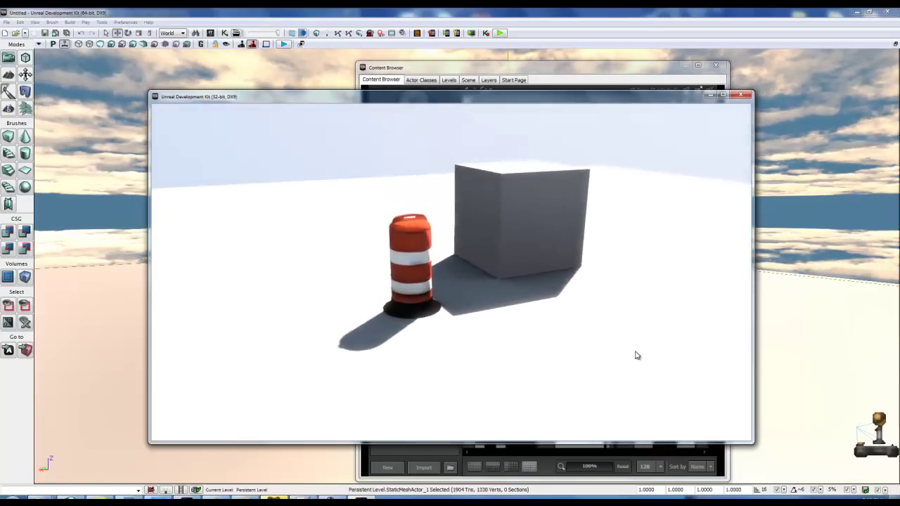
key(s)
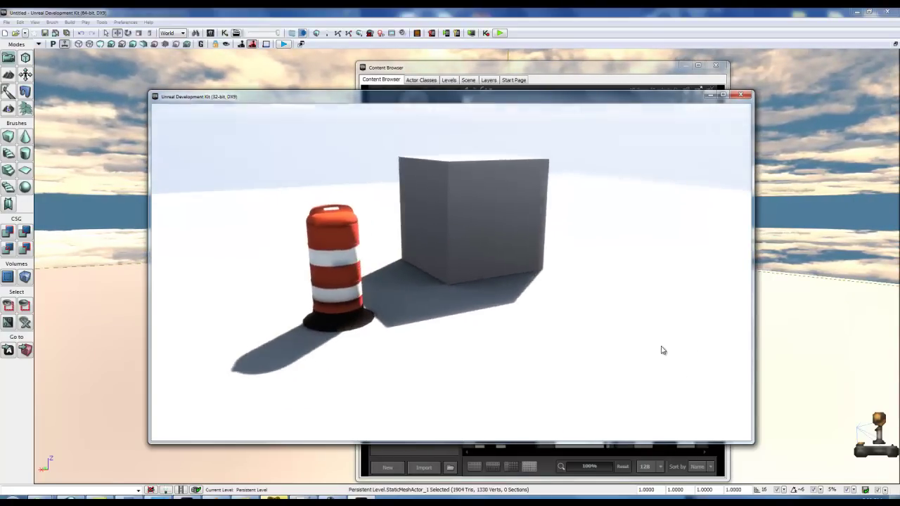
key(d)
key(a)
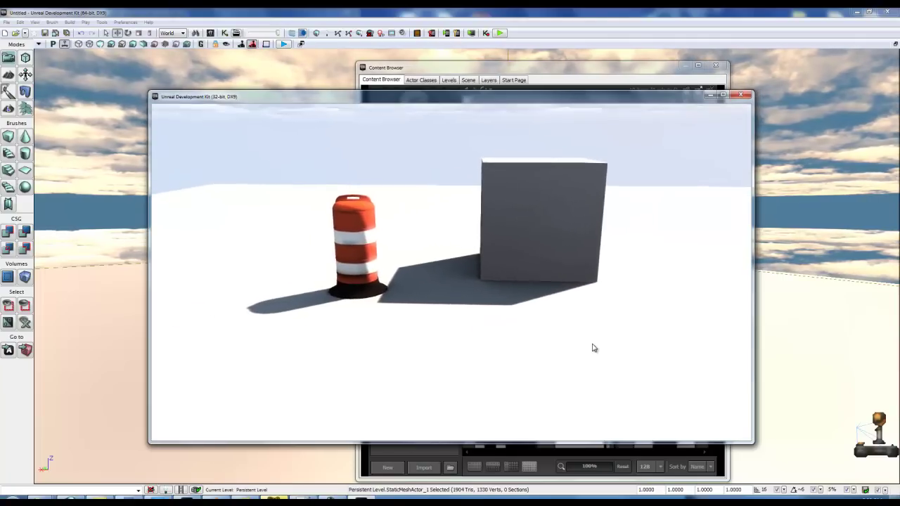